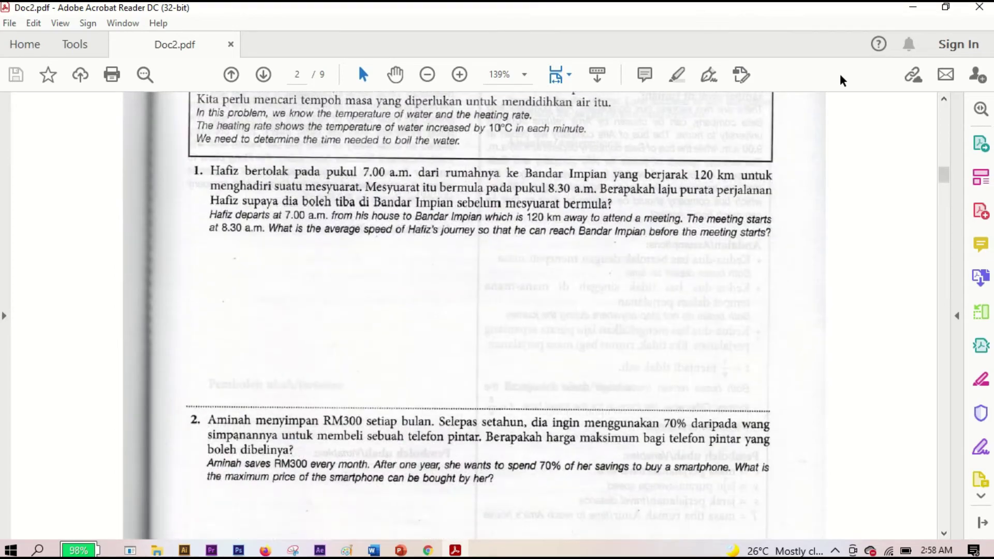
Step: Look through the scanned worksheet pages in Doc2.pdf from page 2 to page 9, checking the scan borders and show-through
scroll(841, 80, down, 3)
scroll(841, 80, down, 8)
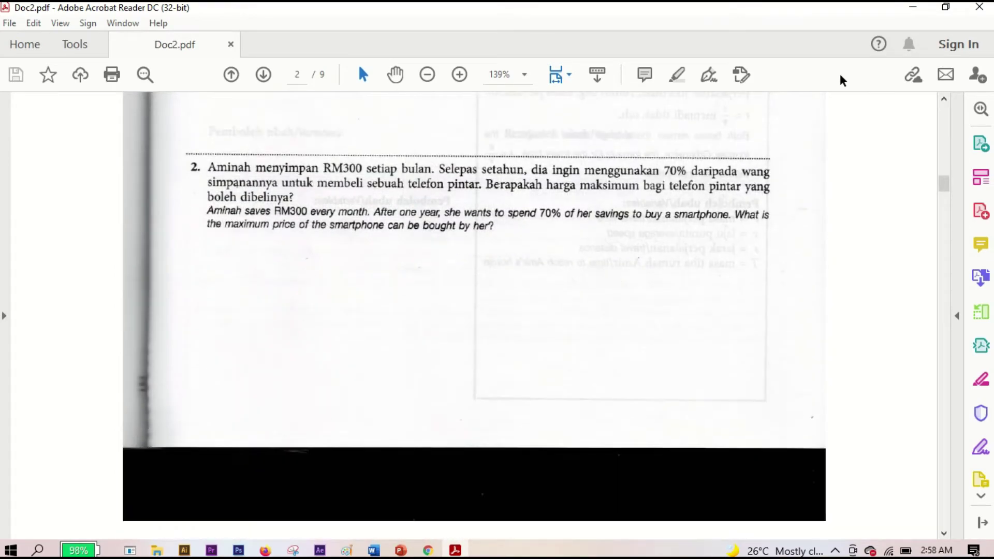
scroll(841, 80, down, 5)
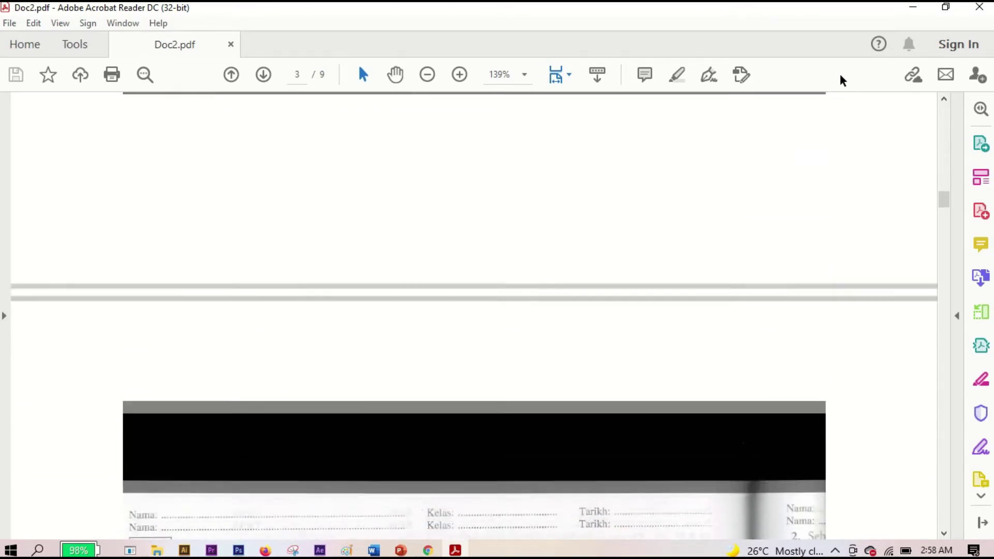
scroll(841, 80, down, 8)
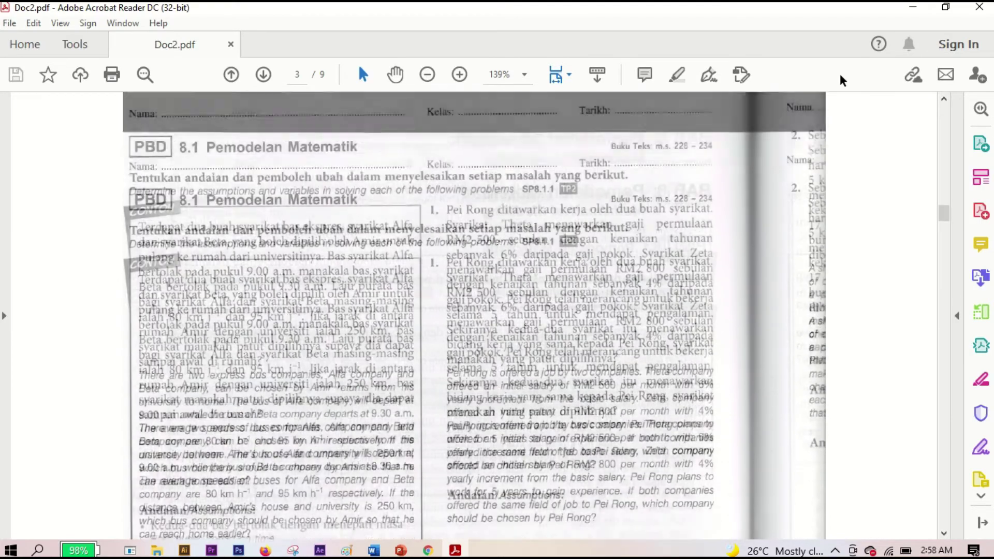
scroll(841, 80, down, 10)
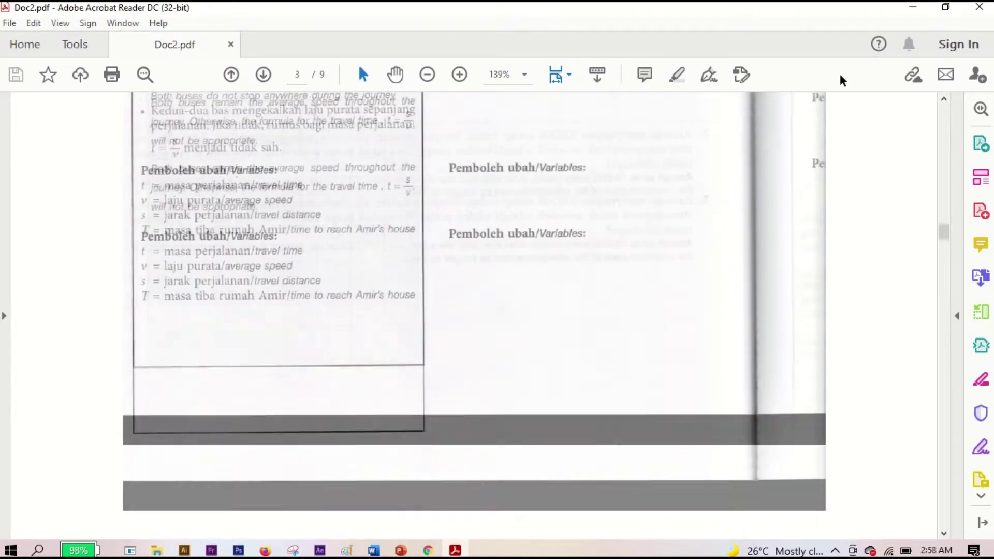
scroll(842, 80, down, 8)
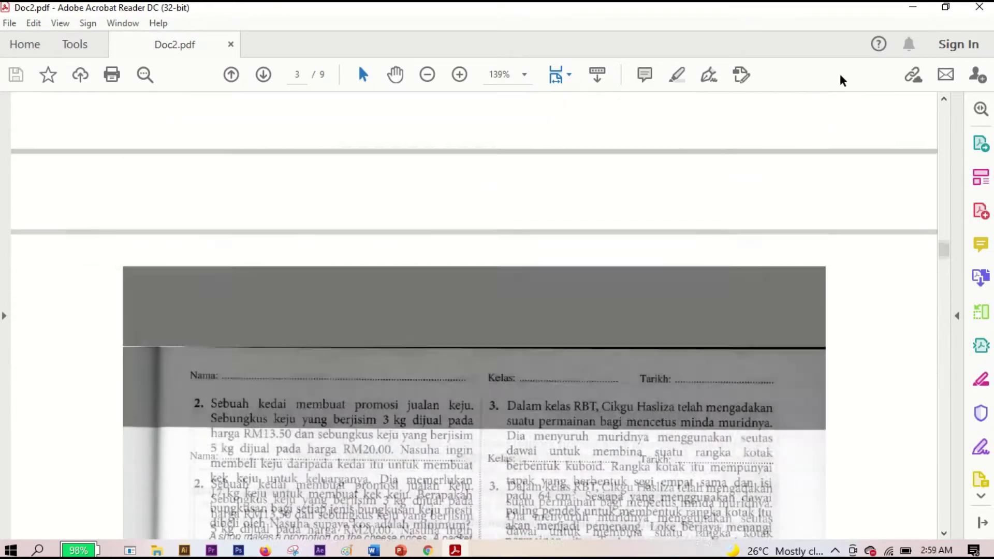
scroll(841, 81, down, 2)
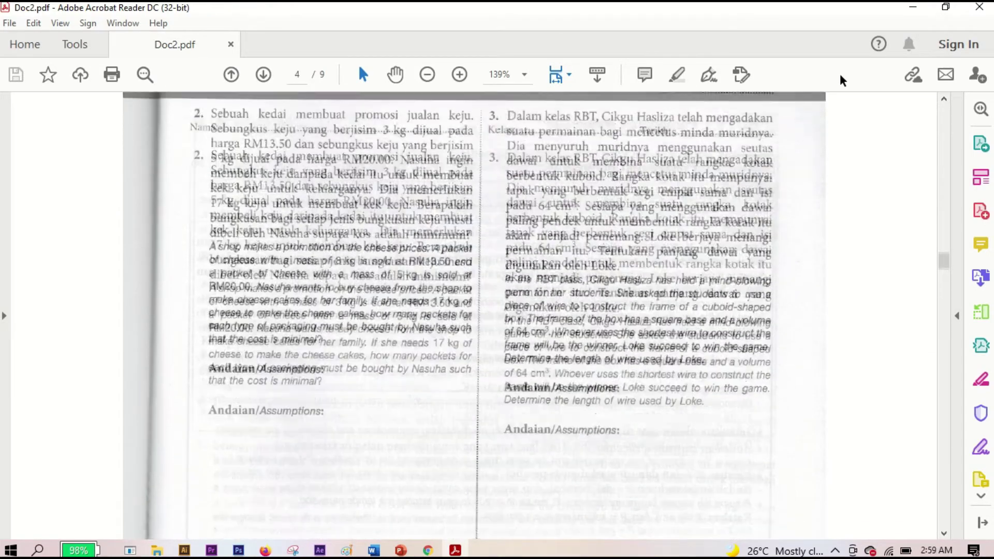
scroll(841, 80, down, 9)
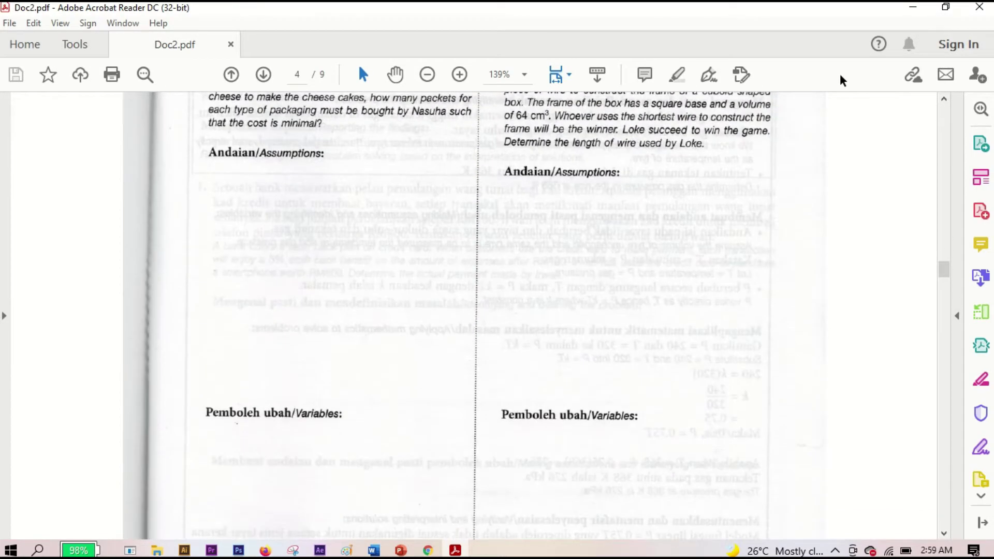
scroll(842, 81, down, 11)
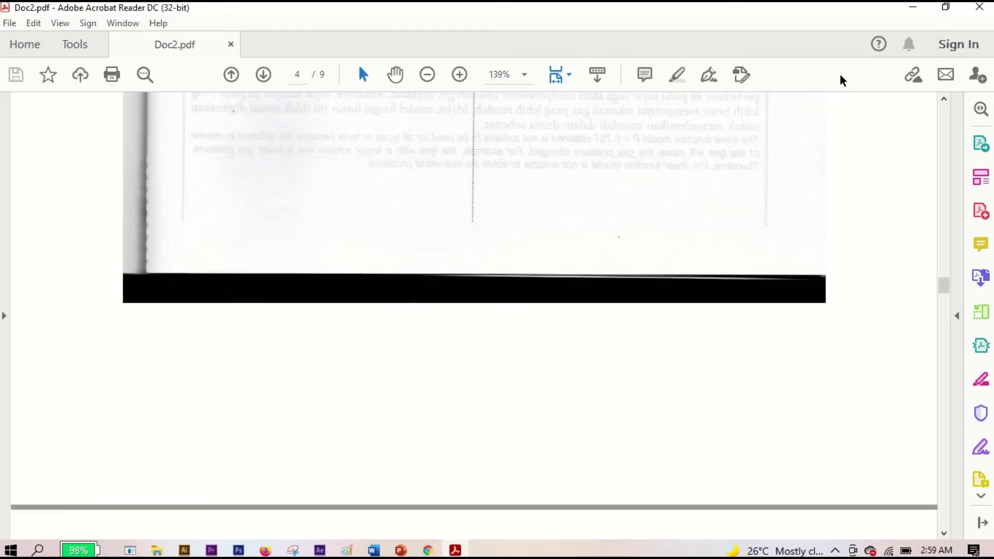
scroll(841, 80, down, 3)
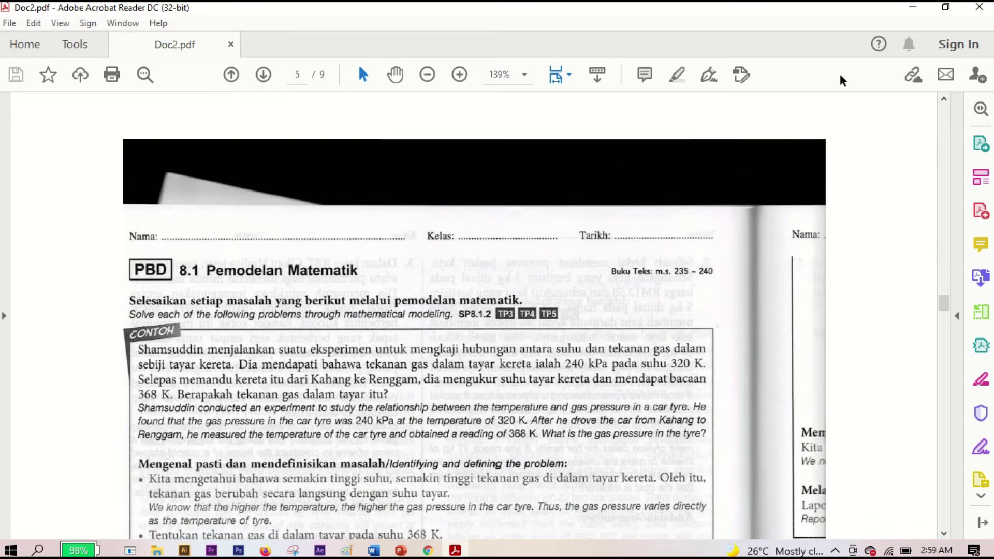
scroll(841, 80, down, 11)
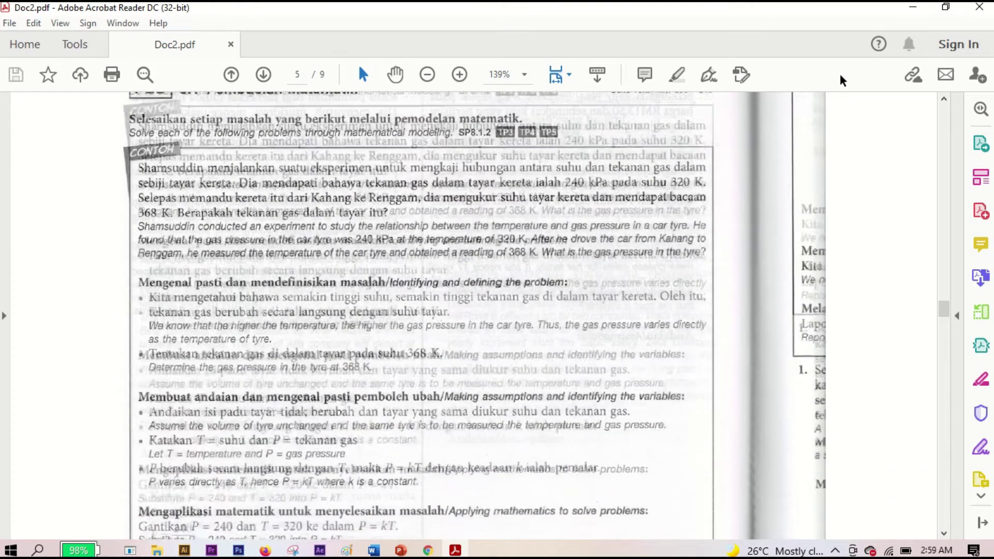
scroll(841, 80, down, 8)
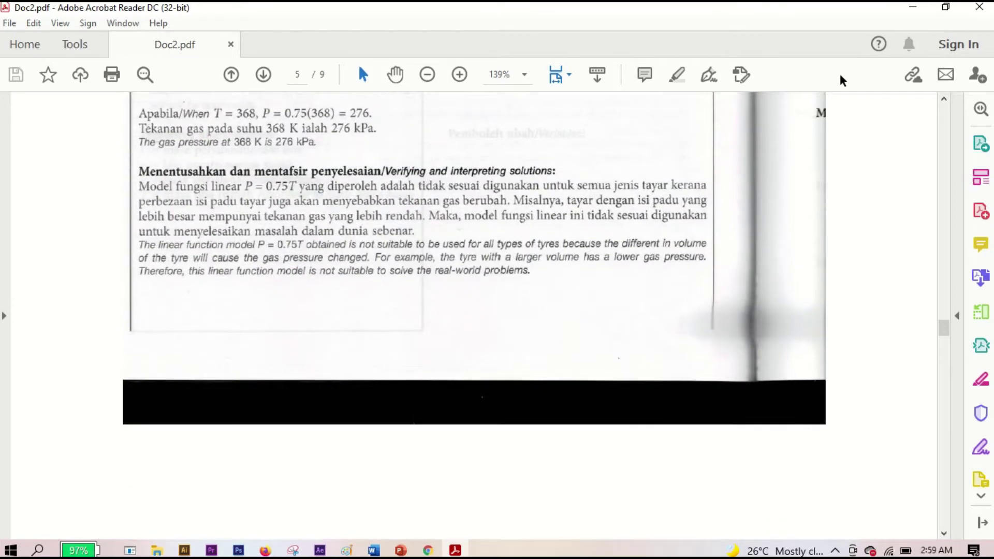
scroll(841, 81, down, 3)
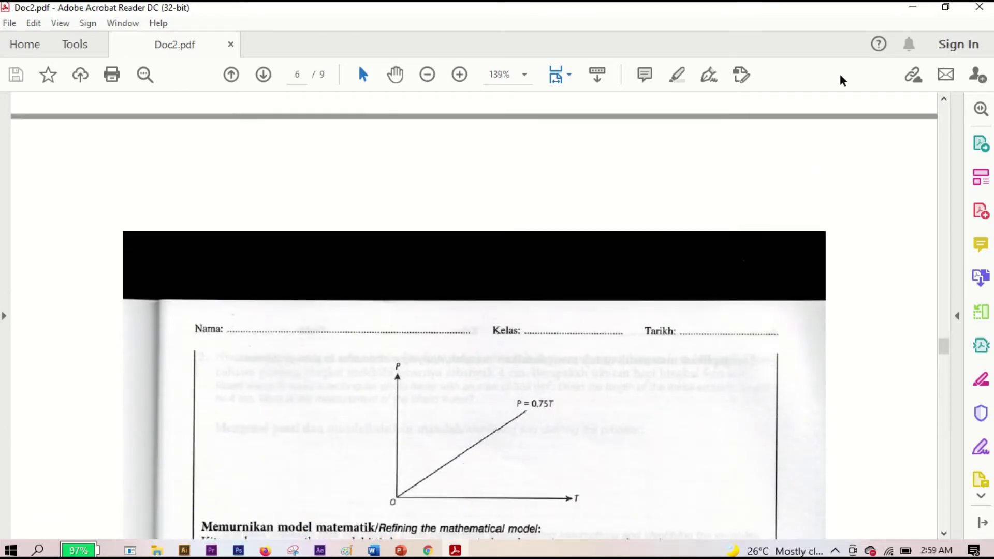
scroll(841, 80, down, 8)
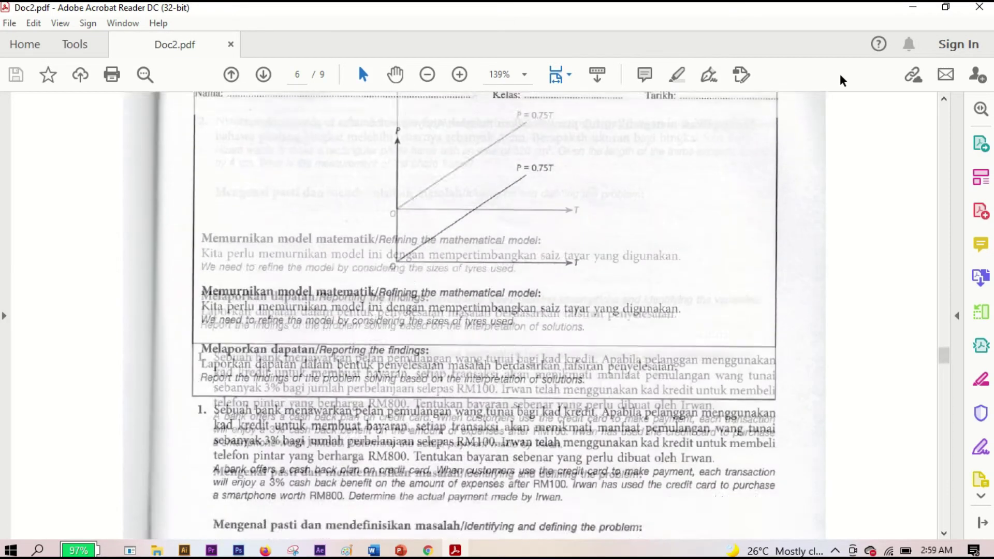
scroll(841, 80, down, 15)
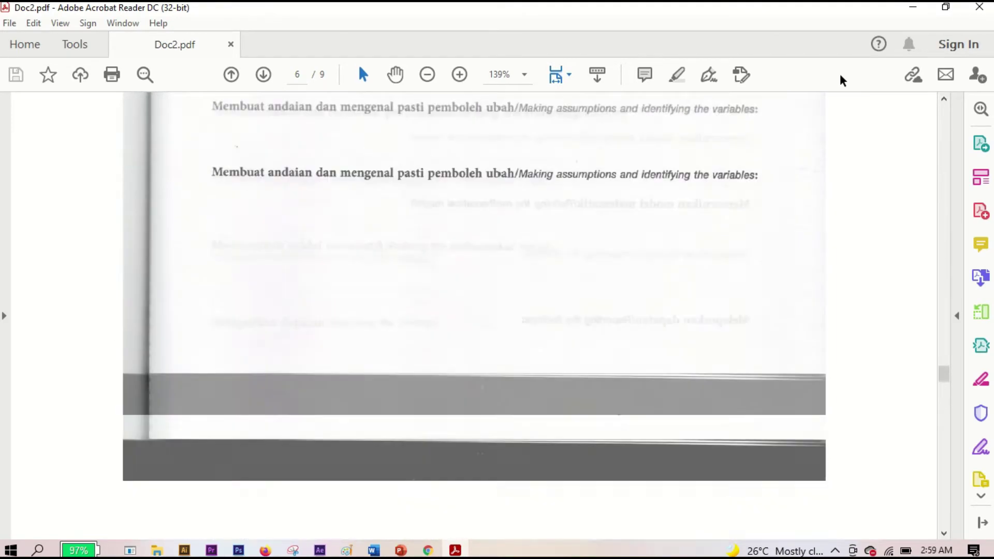
scroll(841, 81, down, 8)
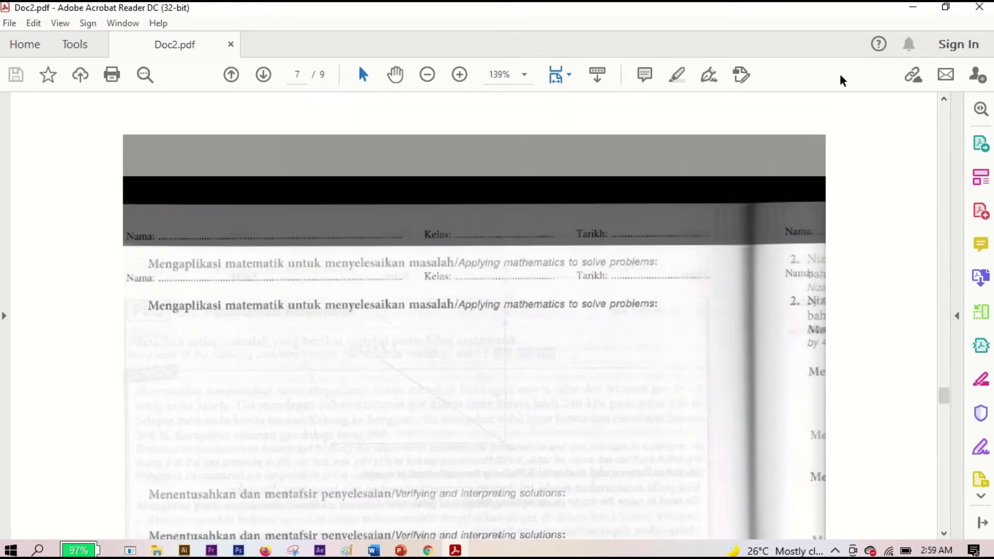
scroll(841, 80, down, 15)
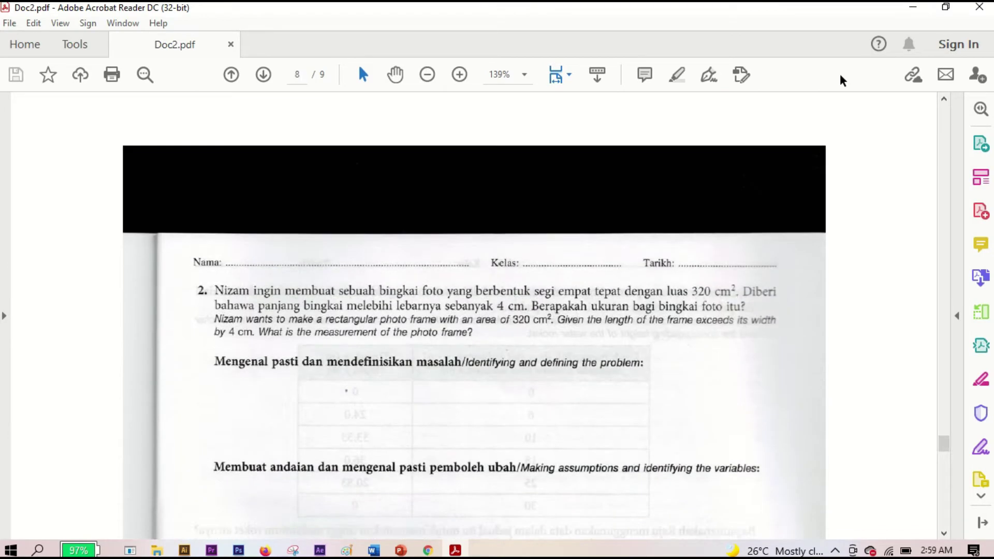
scroll(841, 81, down, 3)
scroll(841, 81, down, 10)
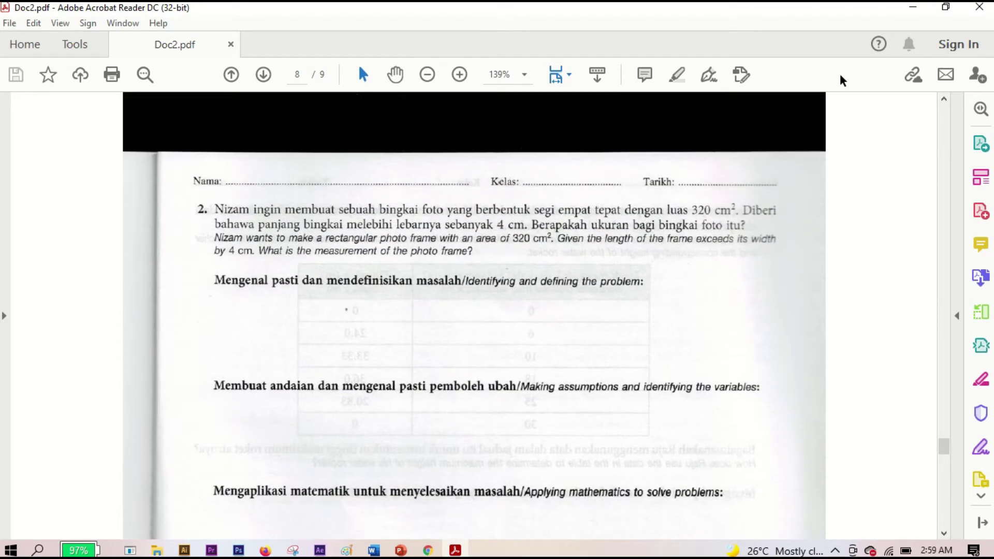
scroll(841, 80, down, 13)
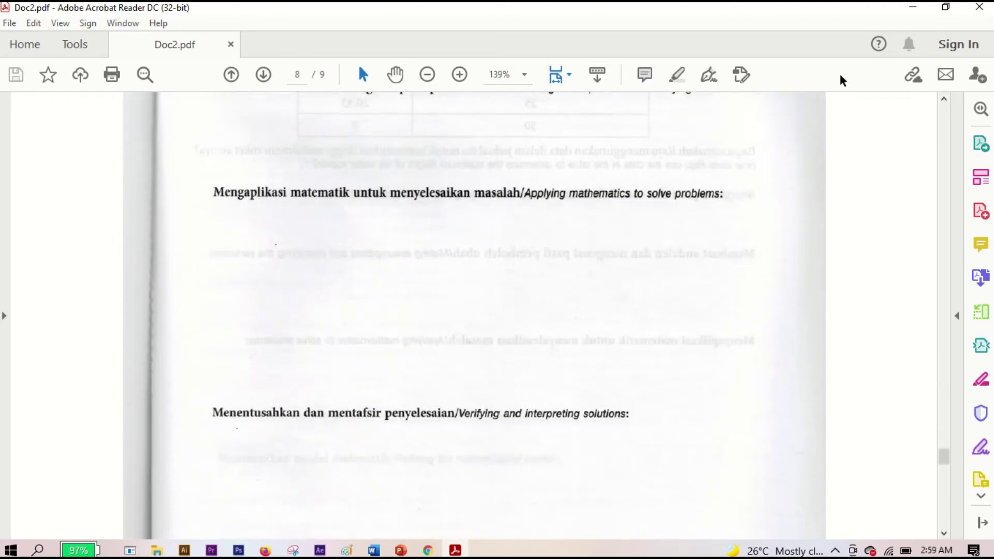
scroll(841, 80, down, 12)
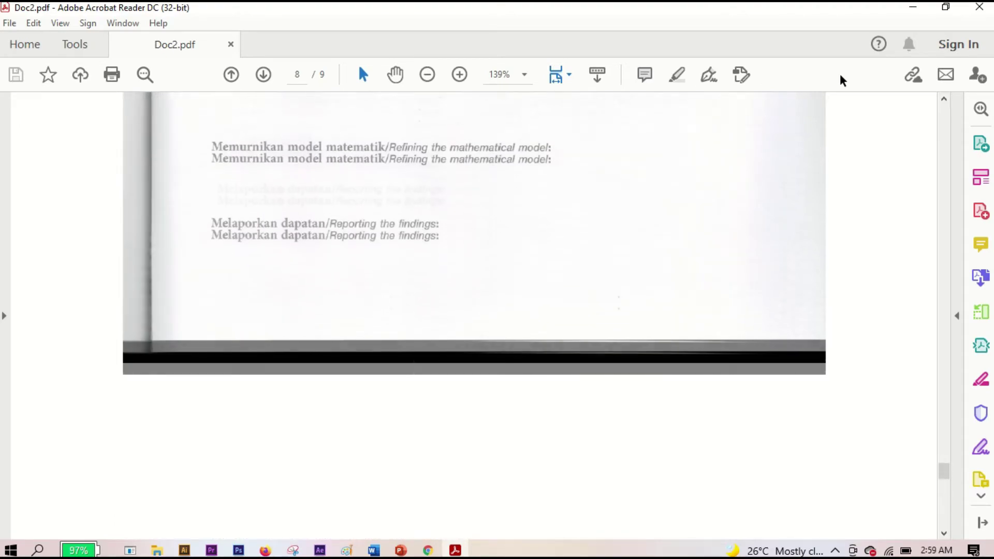
scroll(841, 80, down, 7)
scroll(842, 80, down, 7)
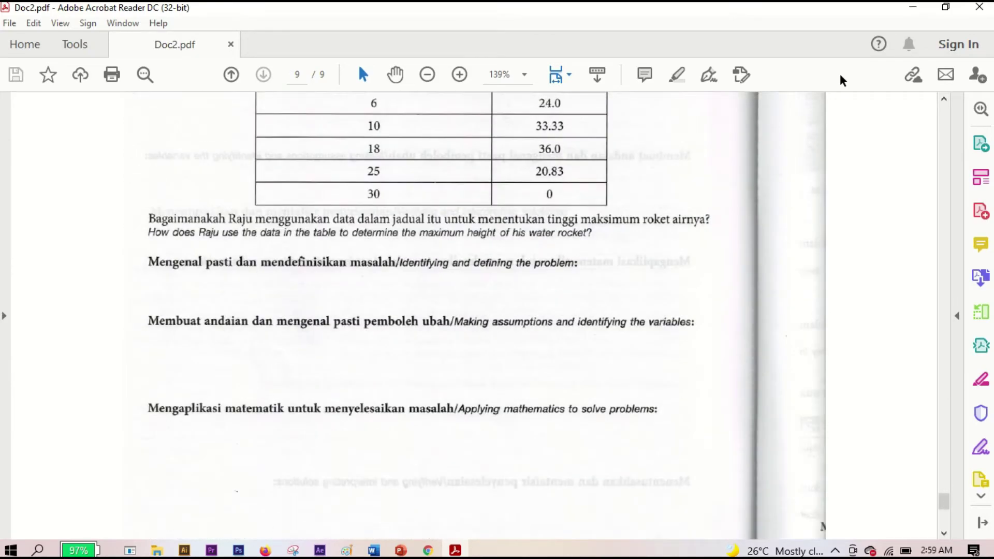
scroll(842, 80, down, 8)
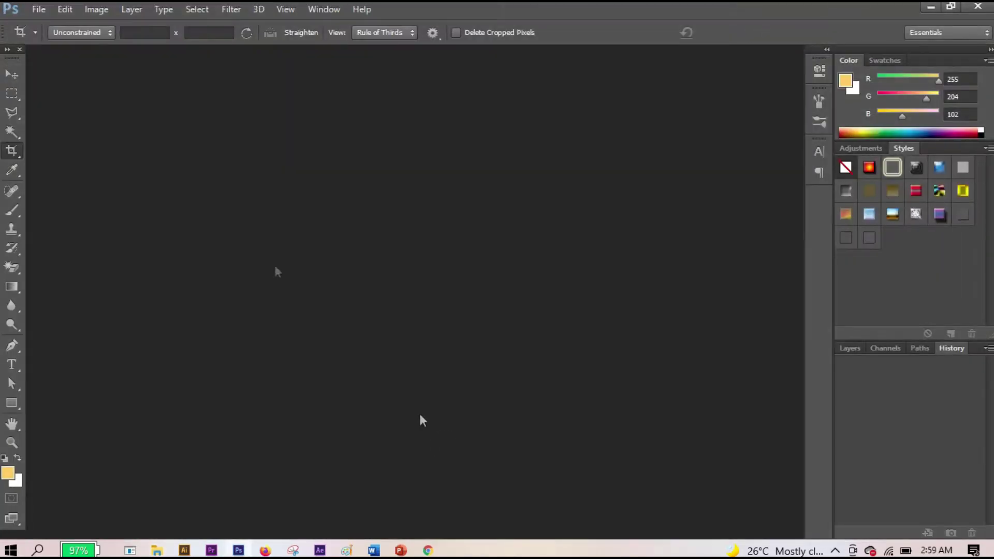
Step: Switch to Photoshop and open the scanned images P123 through P130 from the Scan B8 folder
click(38, 11)
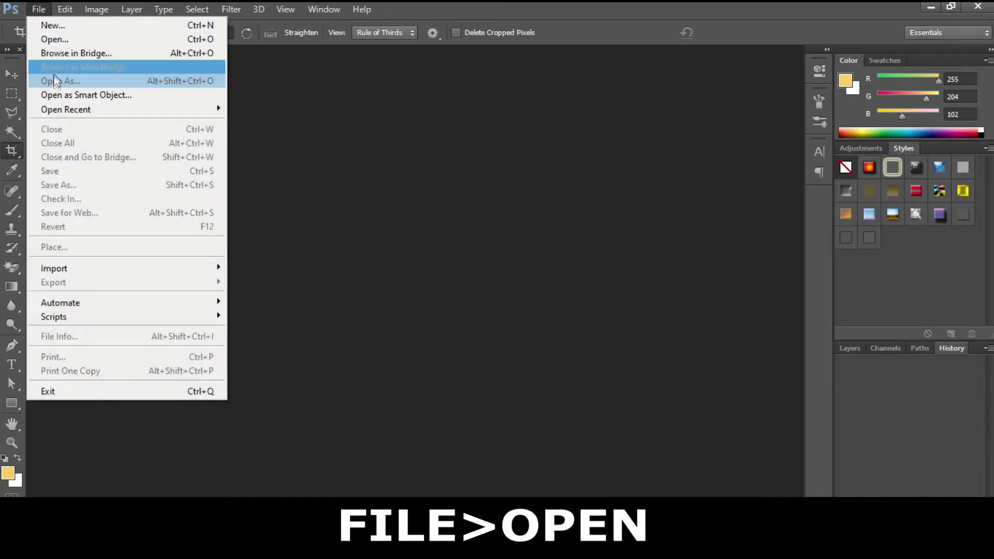
click(51, 39)
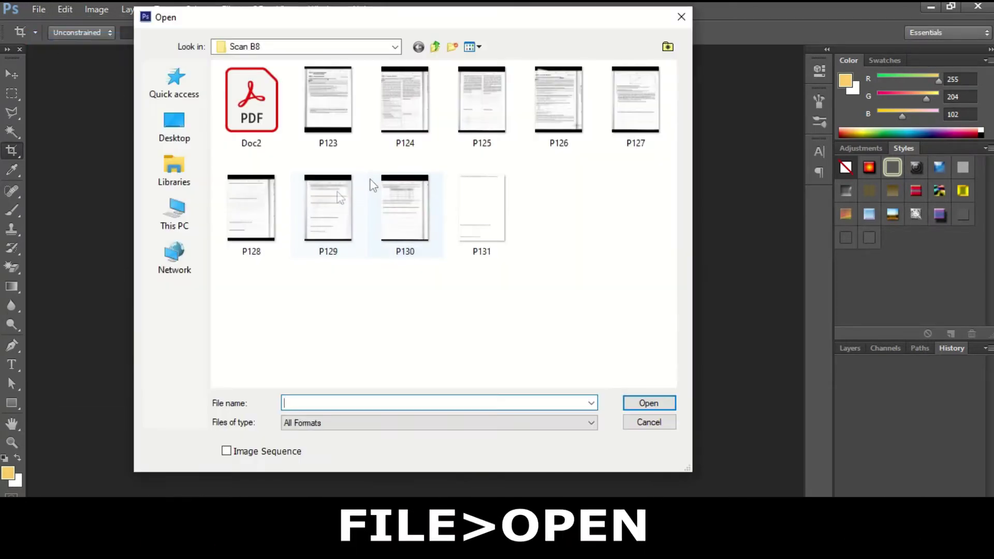
click(321, 100)
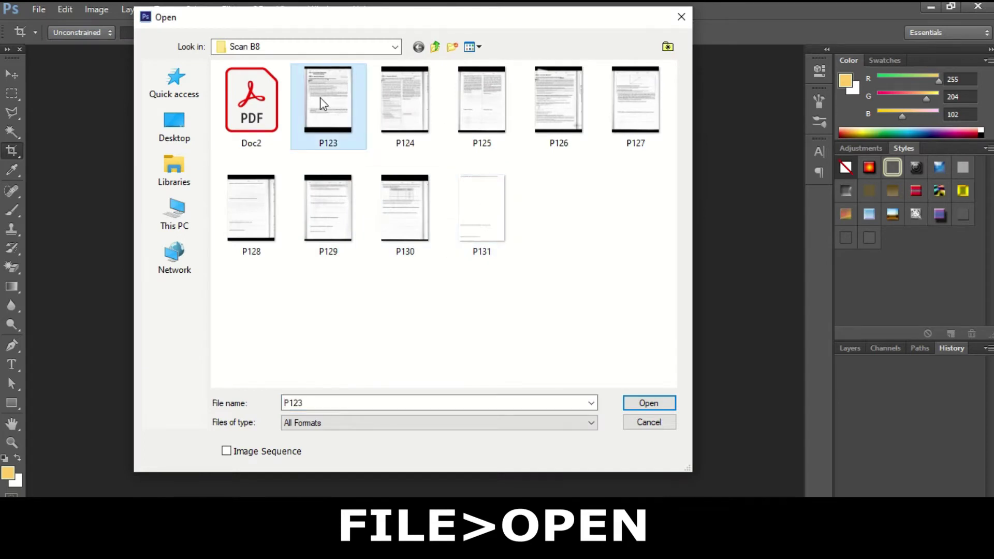
shift+click(404, 217)
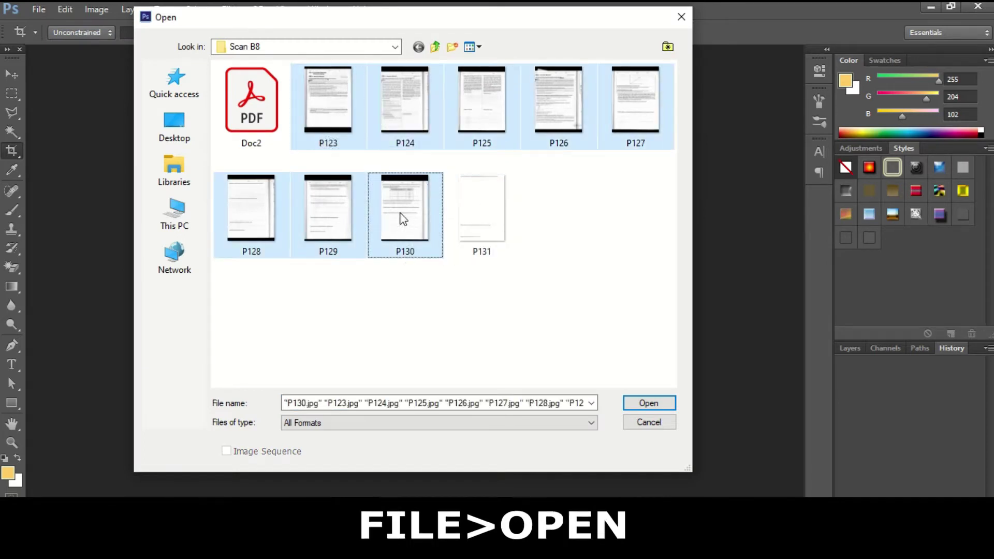
click(647, 405)
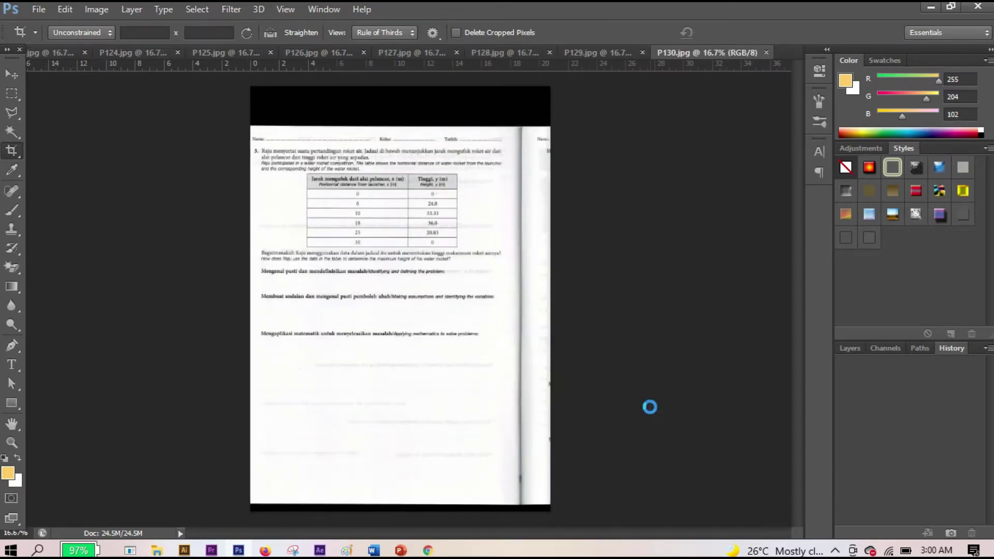
Step: Crop P130.jpg to remove the black scanner borders above and below the page and the book-spine strip along its side
key(v)
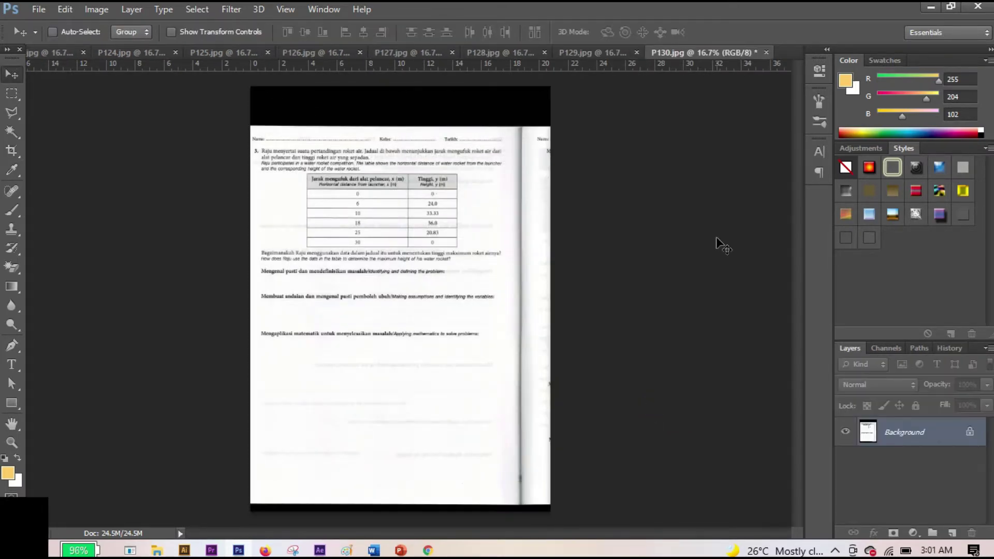
click(10, 151)
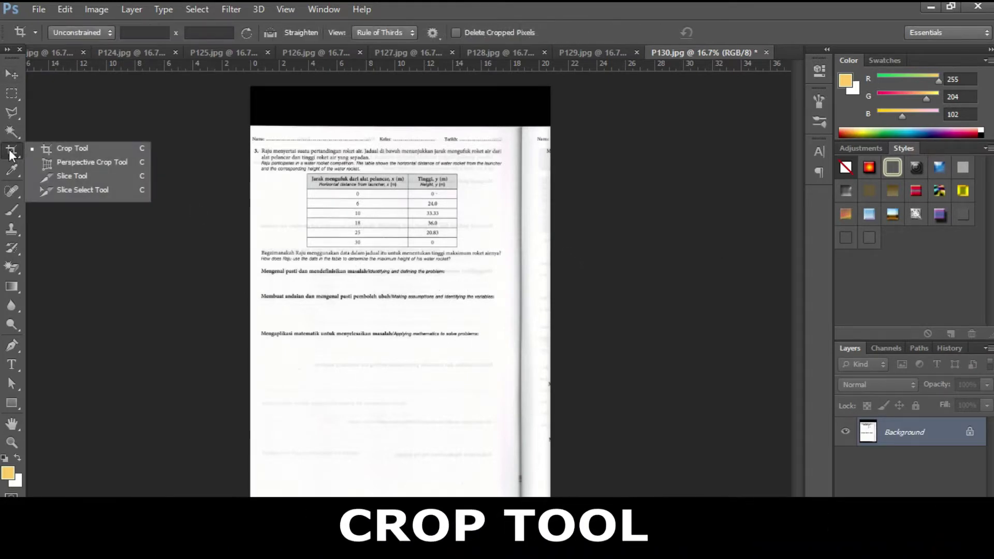
drag(393, 89, 396, 126)
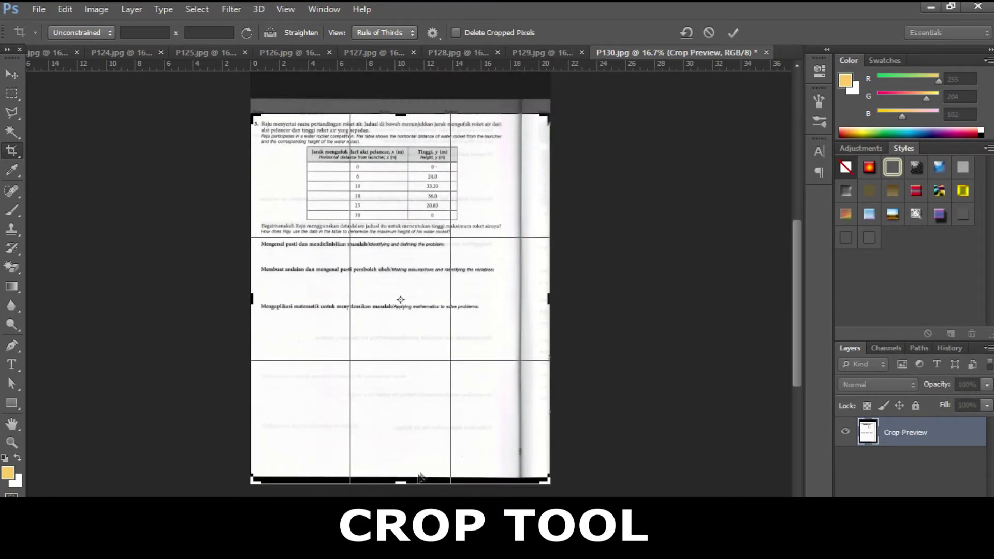
drag(406, 482, 409, 464)
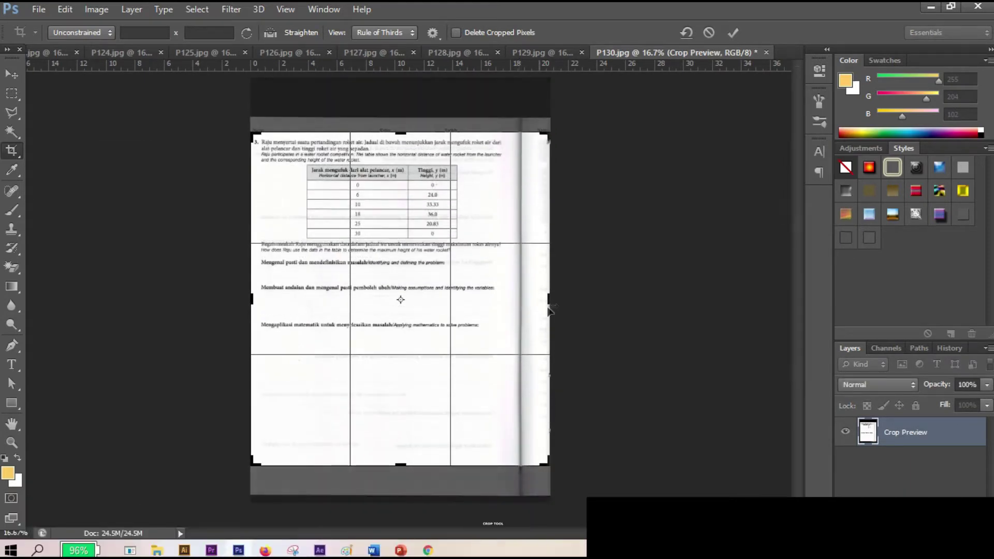
drag(550, 300, 530, 301)
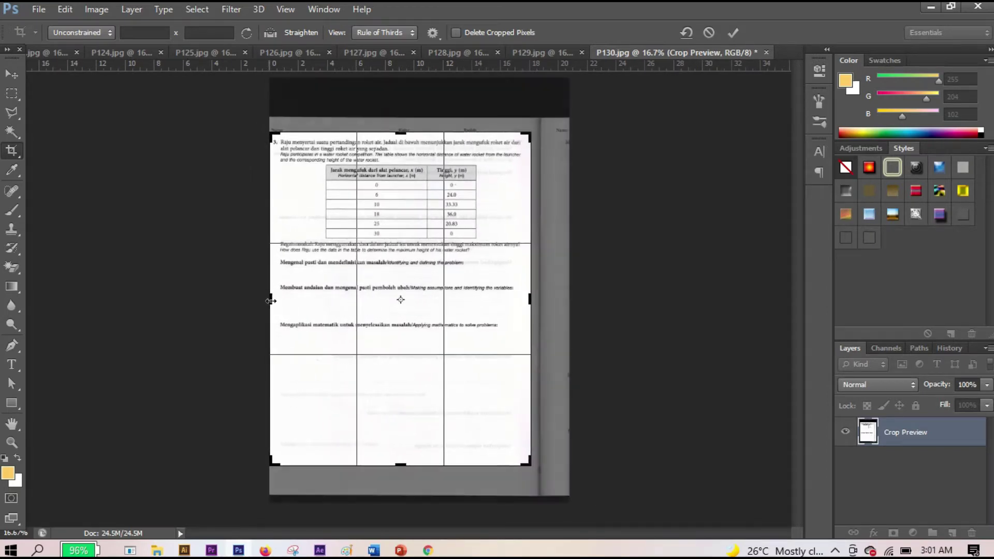
click(734, 33)
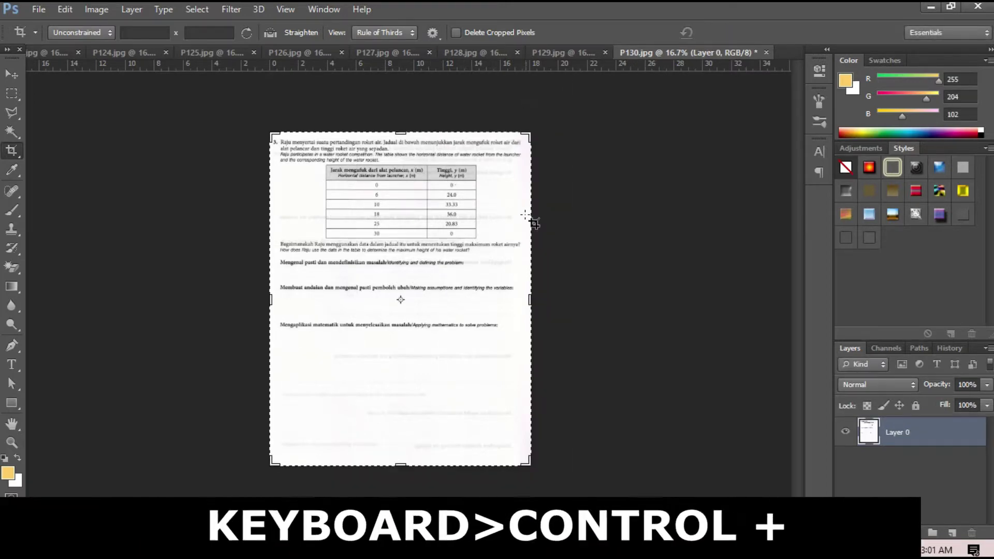
Step: Erase the white show-through background of P130.jpg with the Magic Eraser at 85% opacity
key(ctrl+plus)
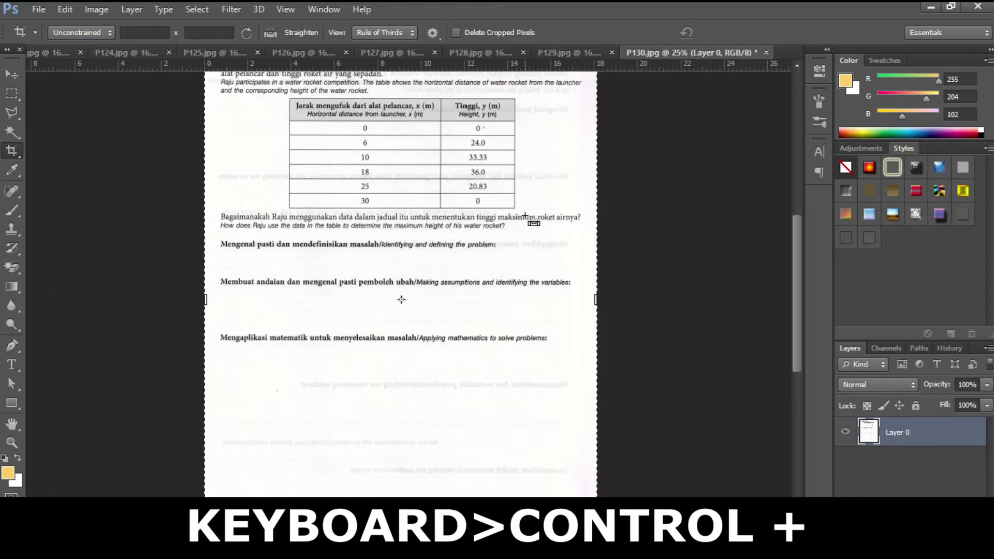
click(12, 267)
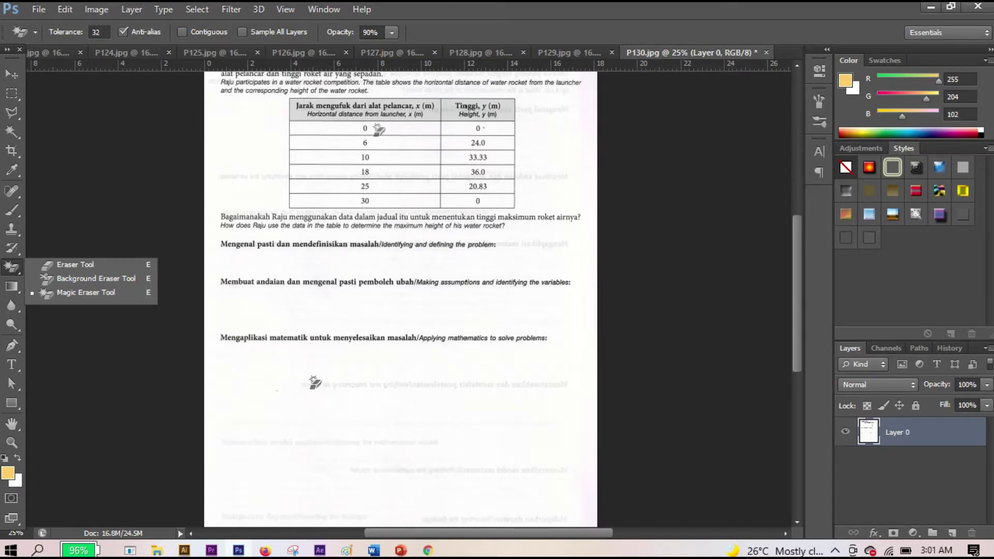
click(392, 33)
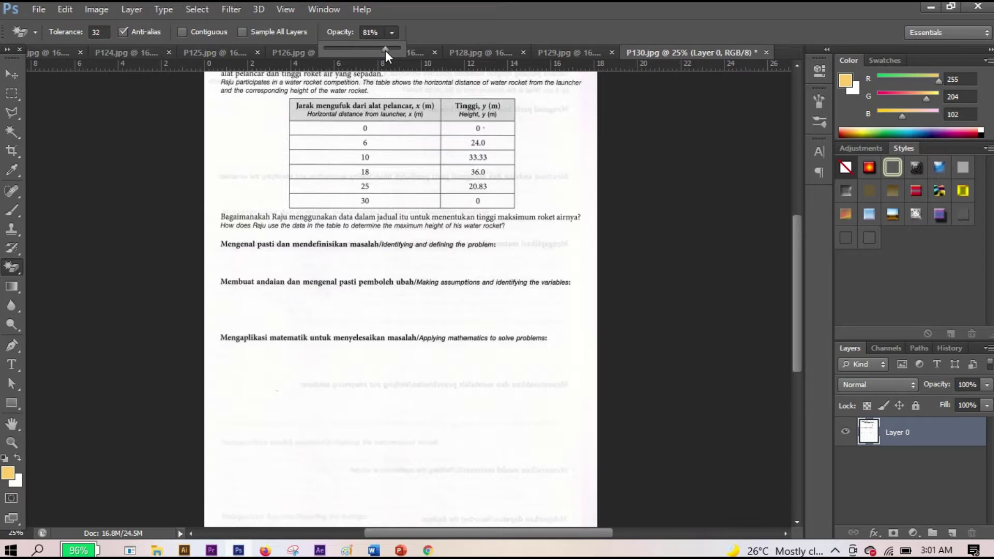
drag(386, 51, 388, 51)
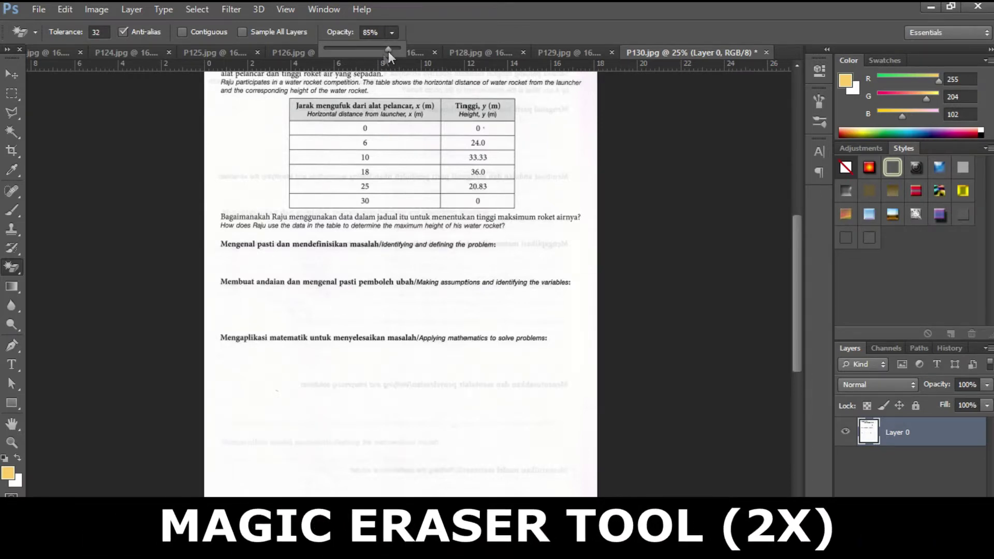
click(256, 169)
click(260, 169)
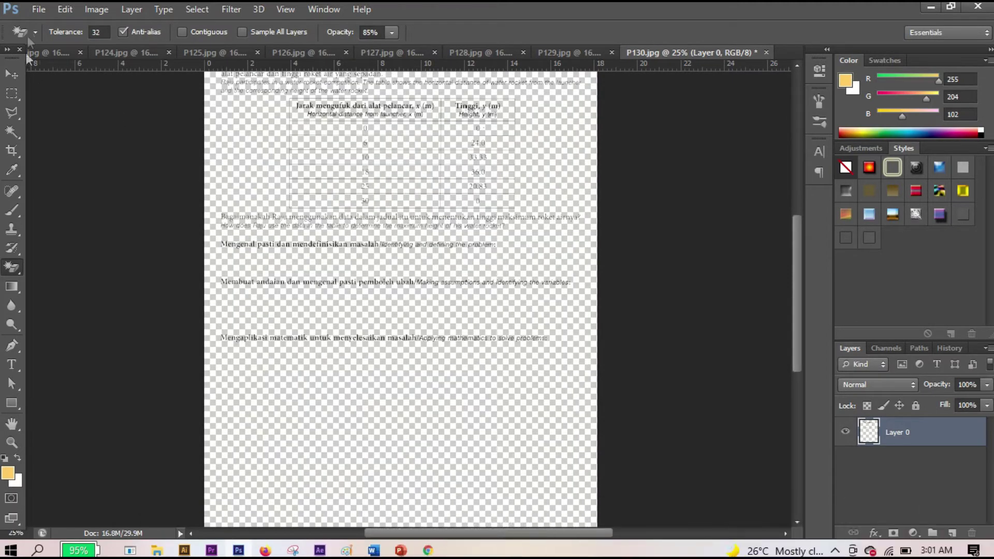
Step: Save the cleaned page as a JPEG, replacing P130 in the Scan B8 folder, with maximum quality 12
click(38, 9)
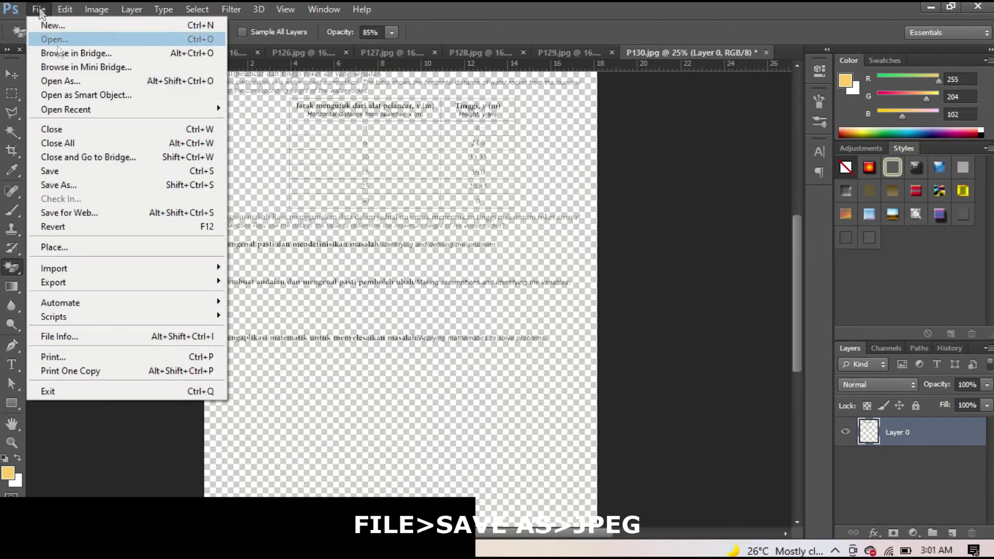
click(89, 186)
click(564, 296)
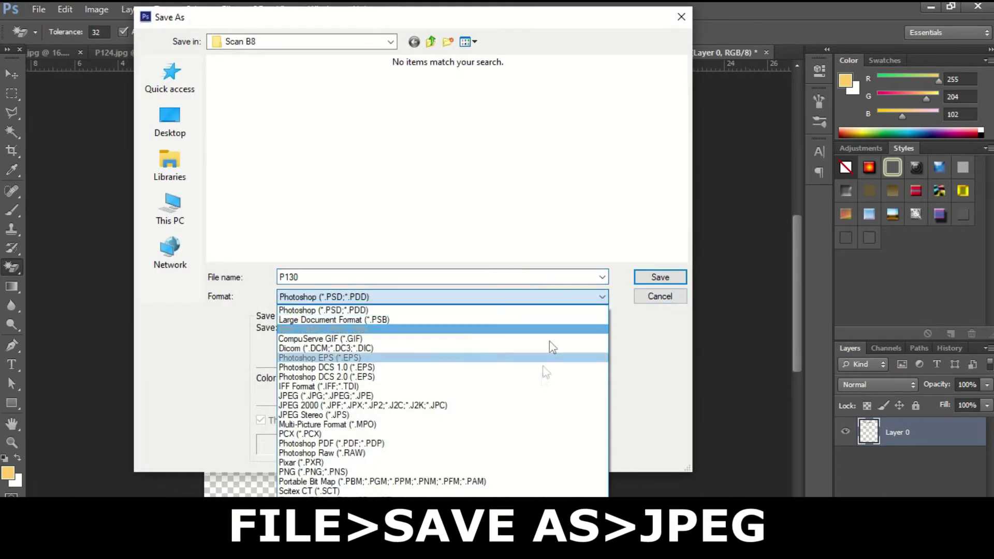
click(543, 396)
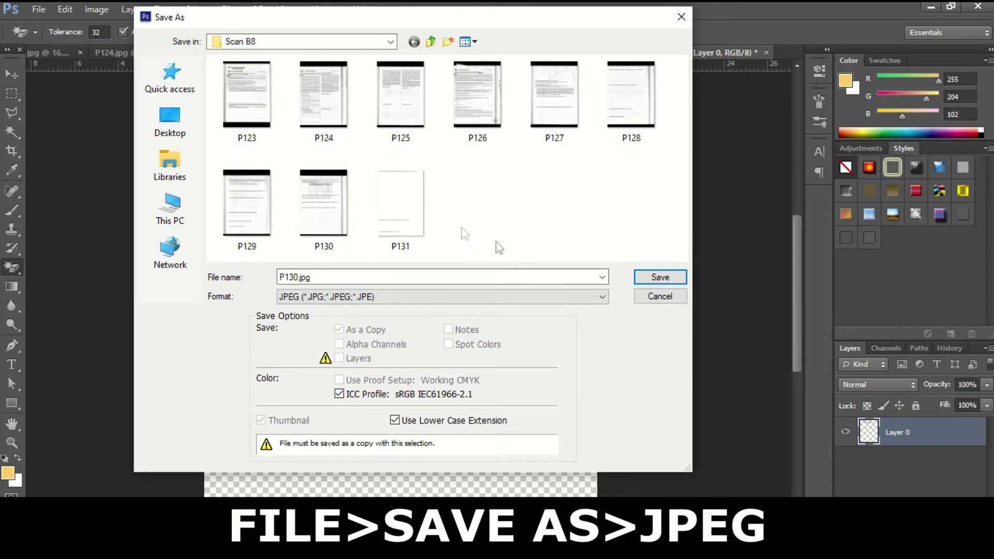
click(311, 215)
click(660, 277)
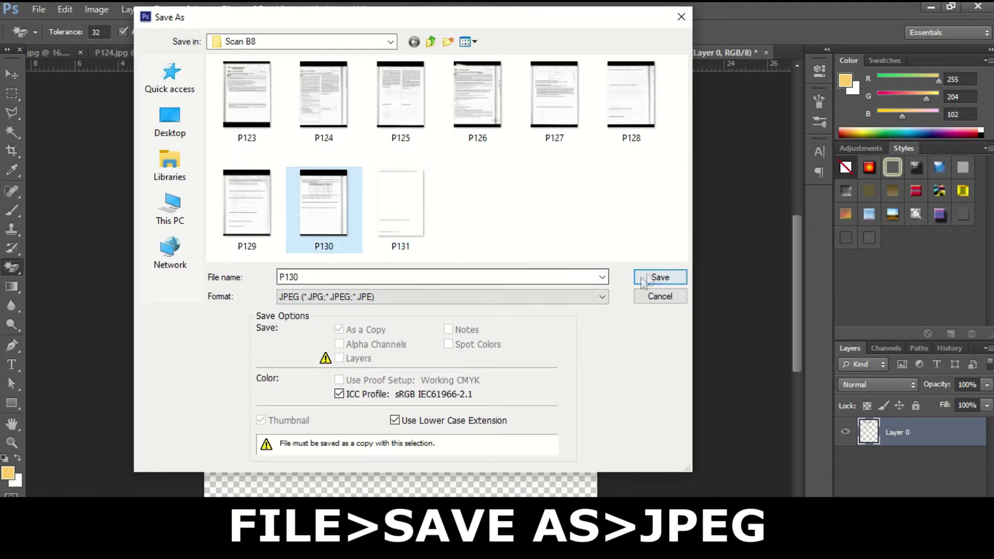
click(468, 216)
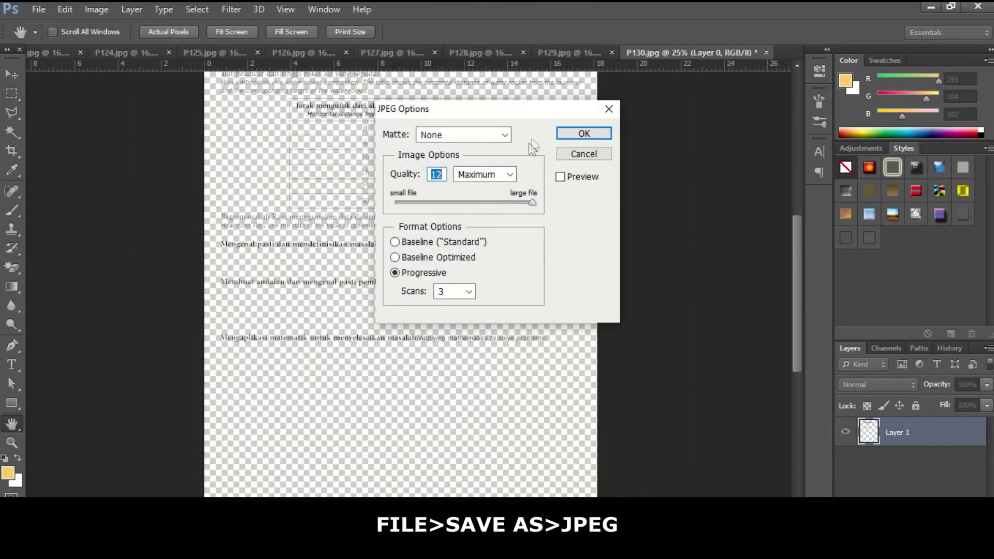
click(579, 133)
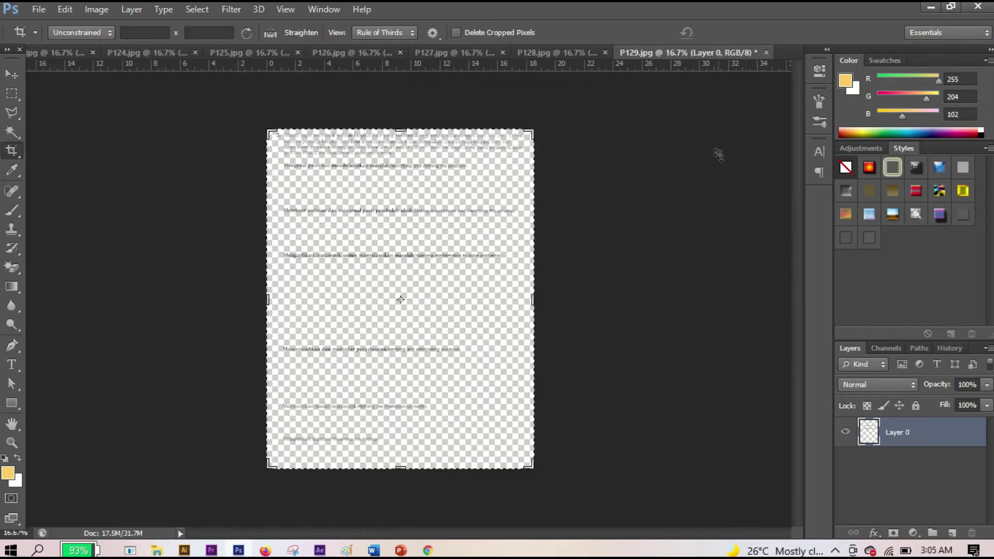
Step: Close P129.jpg without saving changes, and crop P128.jpg to remove its black borders, header line and book-spine strip
click(767, 52)
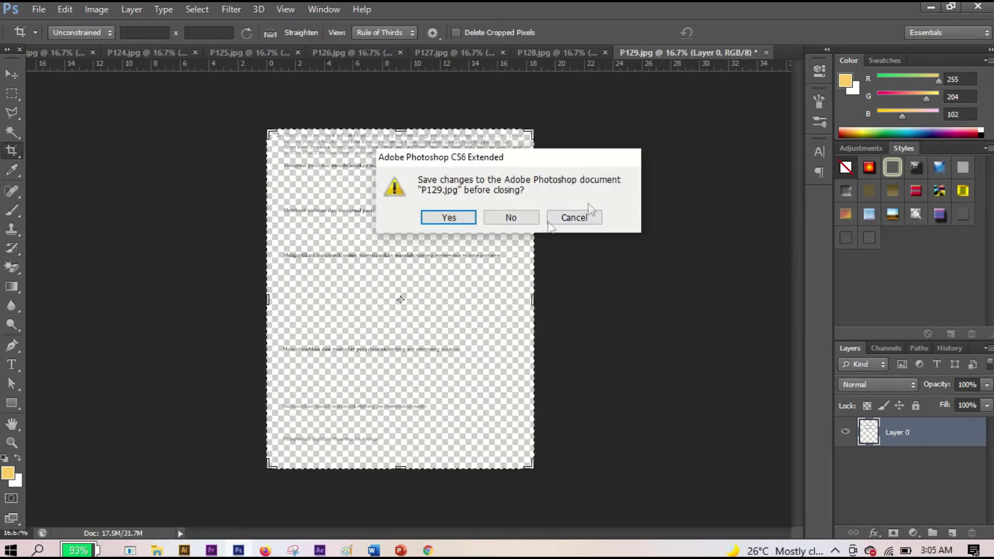
click(512, 218)
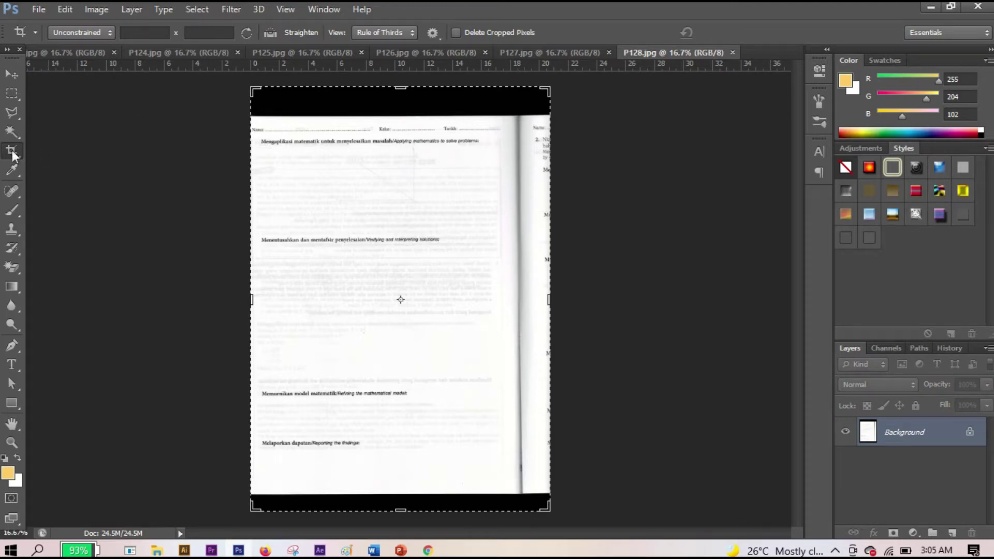
drag(401, 87, 403, 111)
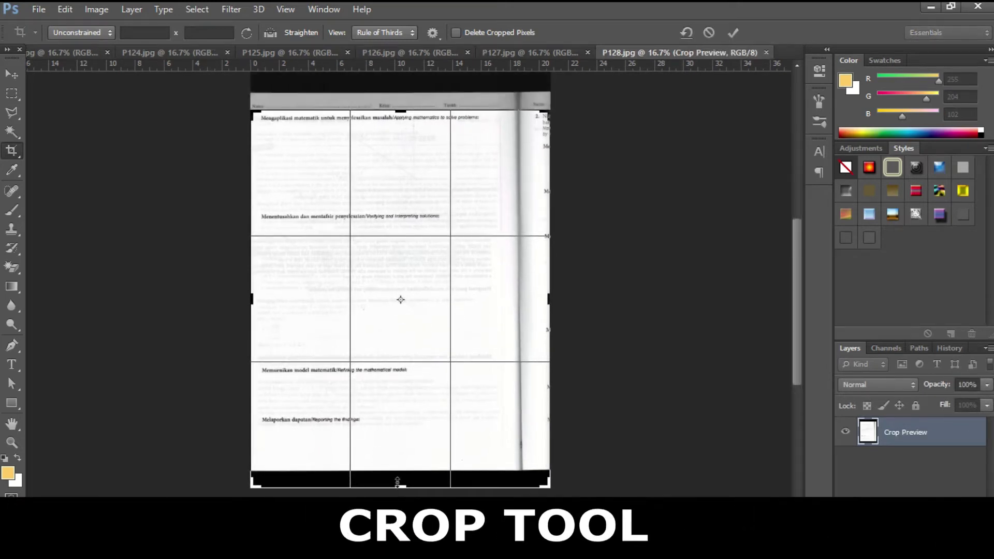
drag(396, 482, 399, 454)
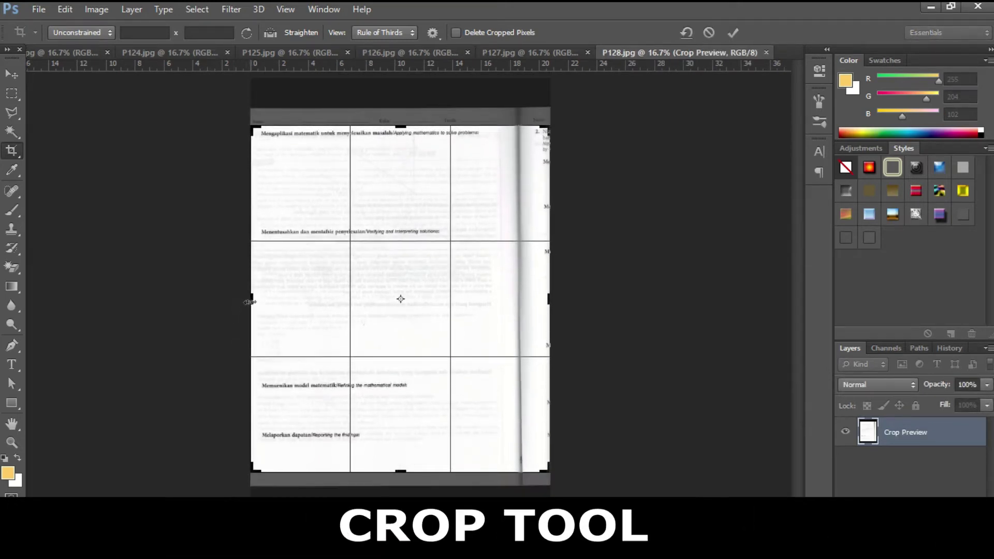
drag(254, 302, 257, 301)
drag(545, 294, 517, 294)
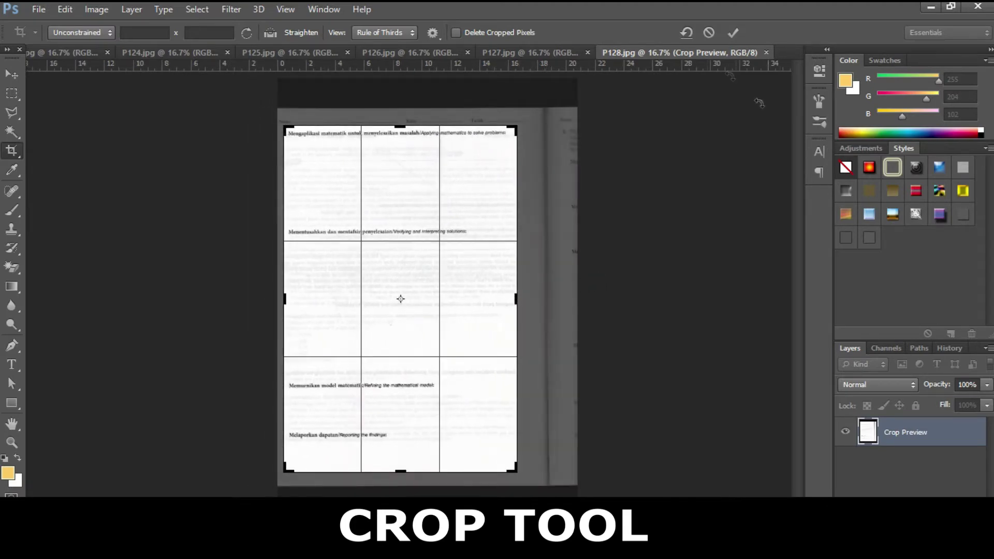
click(732, 33)
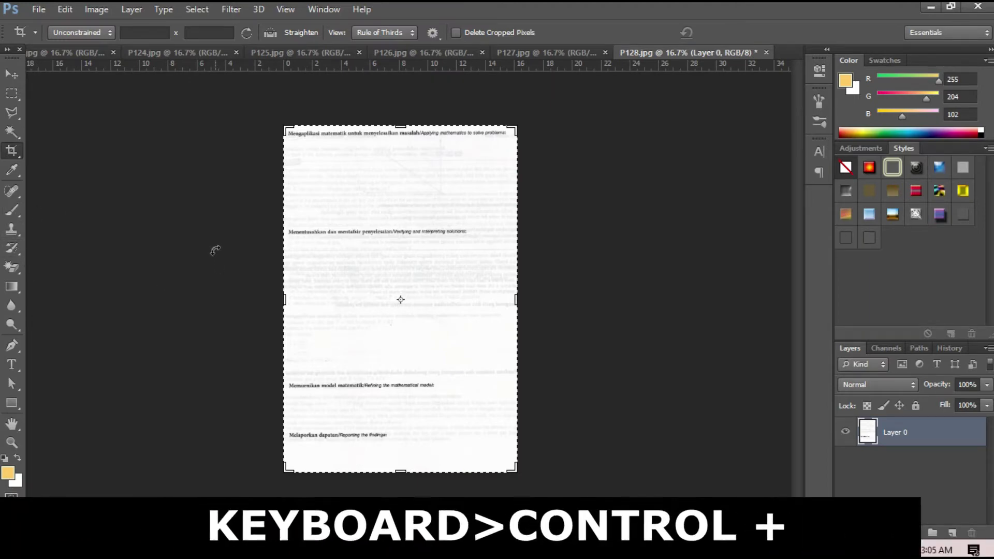
Step: Erase the show-through background of P128.jpg with the Magic Eraser
key(ctrl+plus)
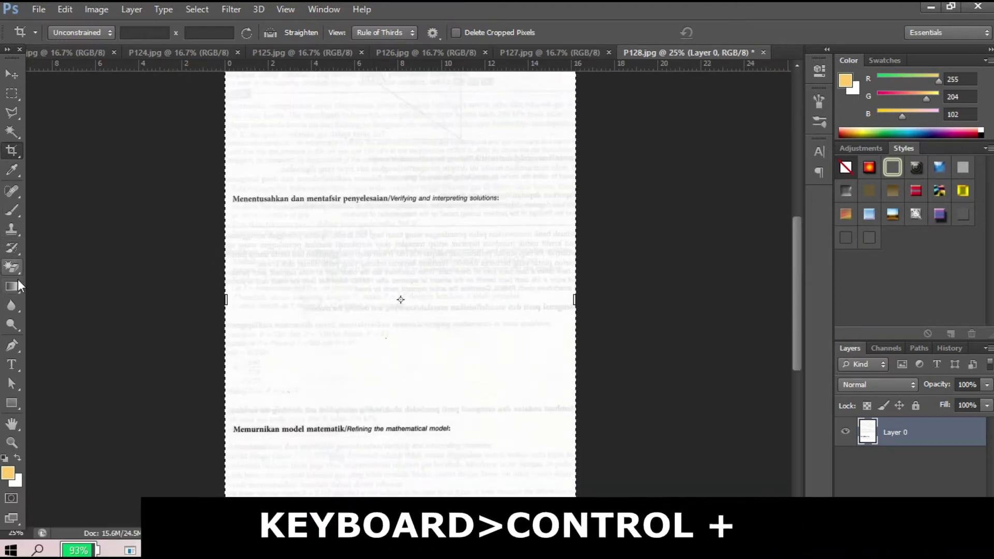
key(e)
click(403, 142)
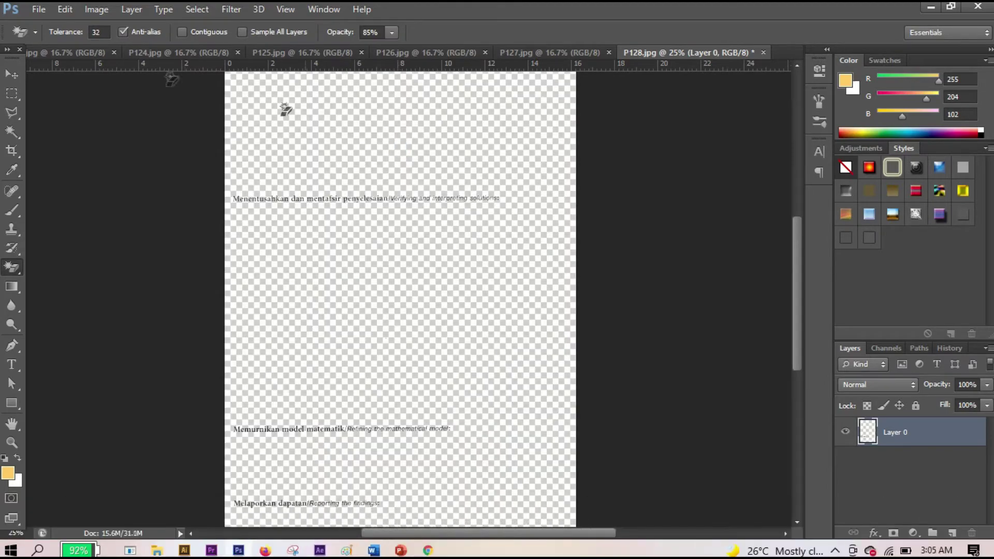
Step: Save the page as a JPEG replacing P128 in the Scan B8 folder at quality 12, and close the document without saving changes
click(39, 9)
click(54, 184)
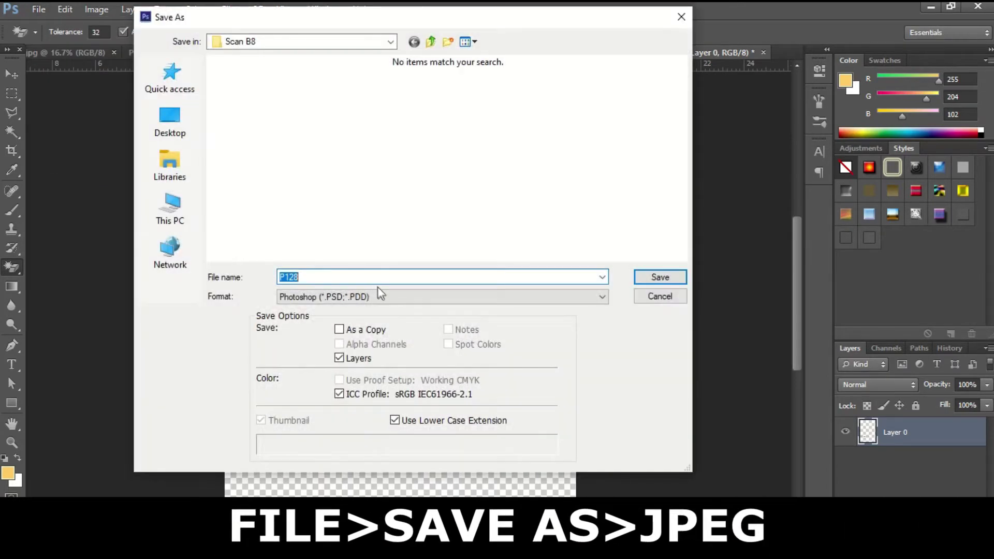
click(382, 299)
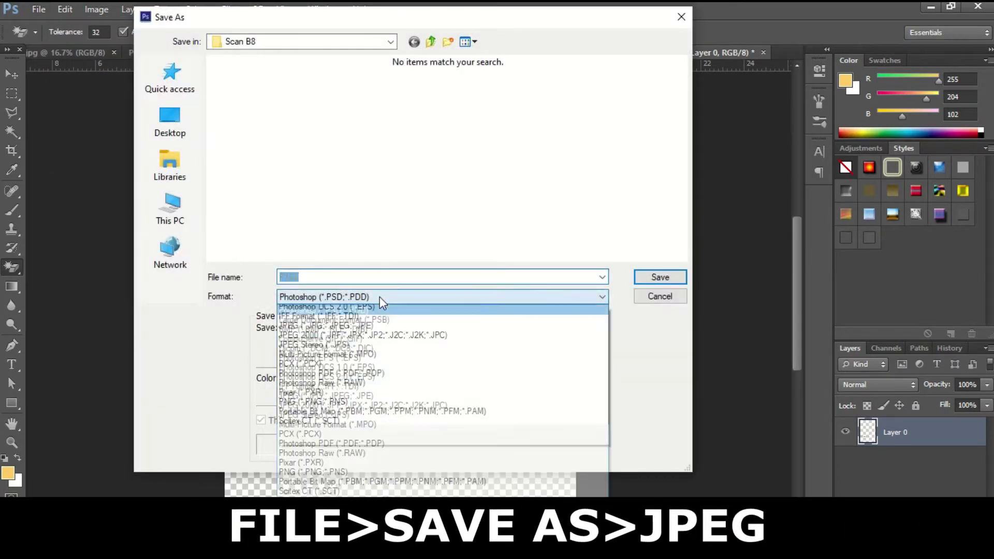
click(380, 396)
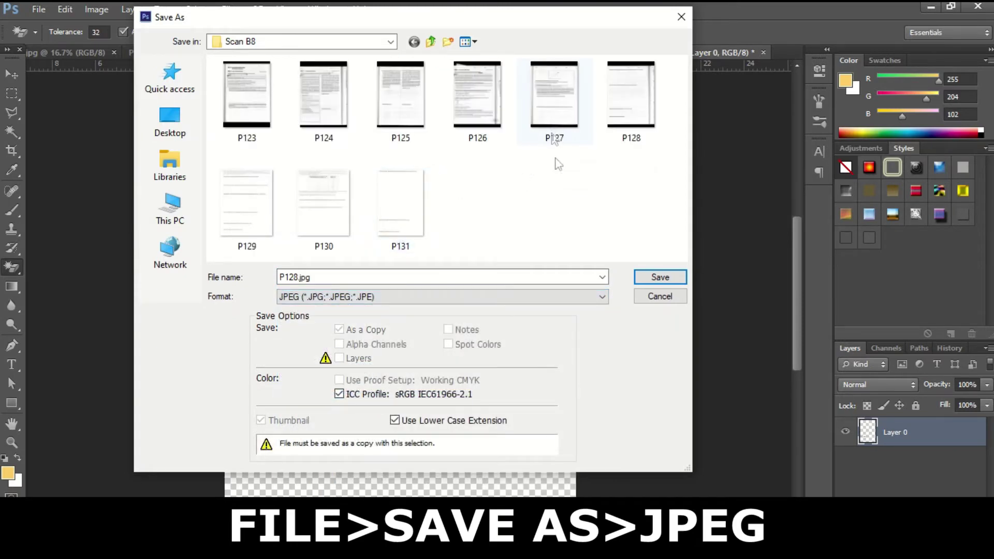
click(627, 105)
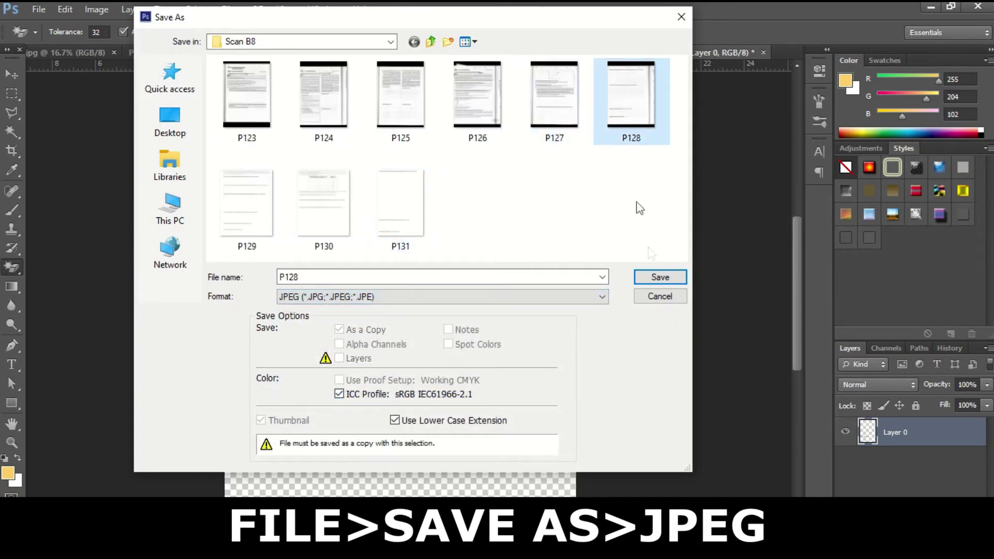
click(660, 278)
click(466, 216)
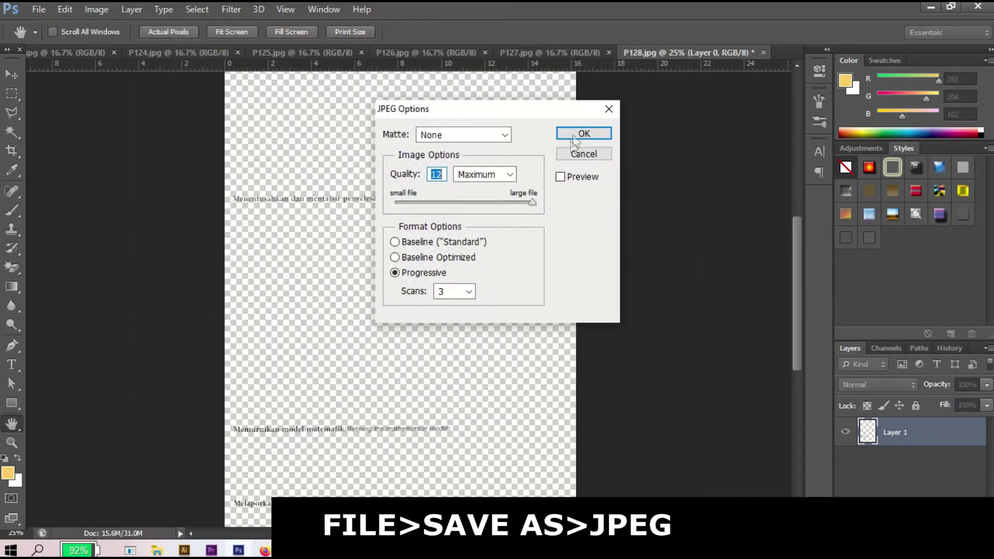
click(582, 134)
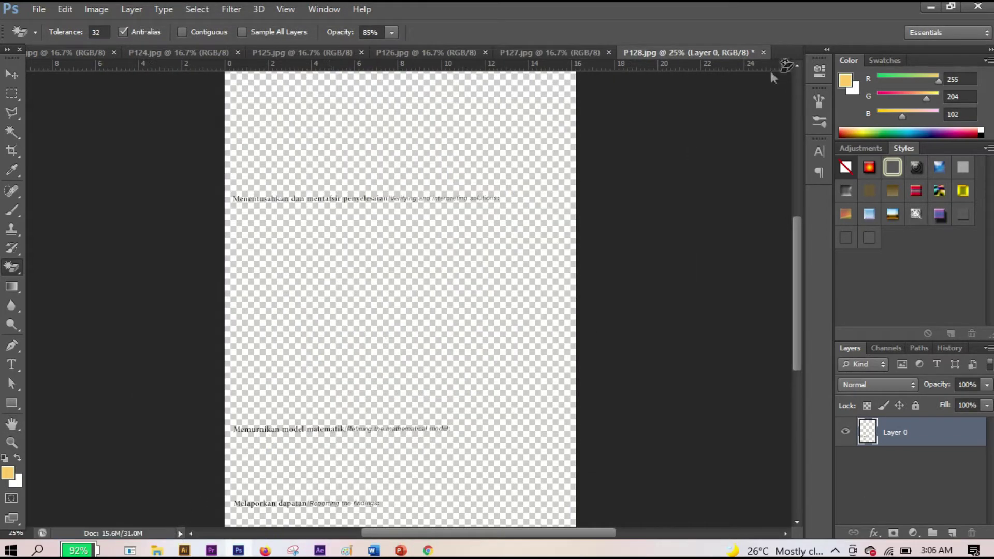
click(763, 53)
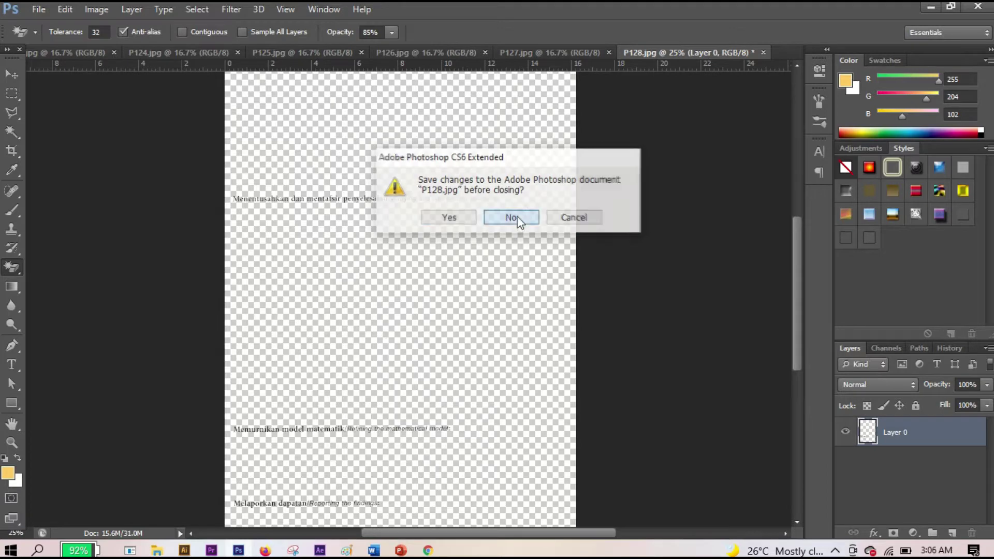
click(512, 218)
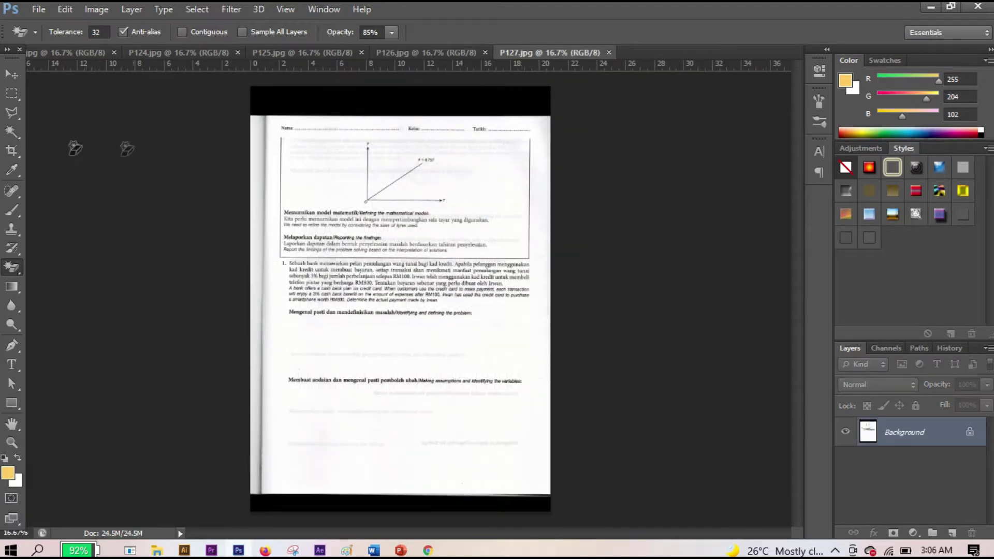
Step: Crop P127.jpg to remove its black borders, header line and book-spine strip, and erase its show-through background with the Magic Eraser
click(11, 151)
drag(396, 90, 400, 133)
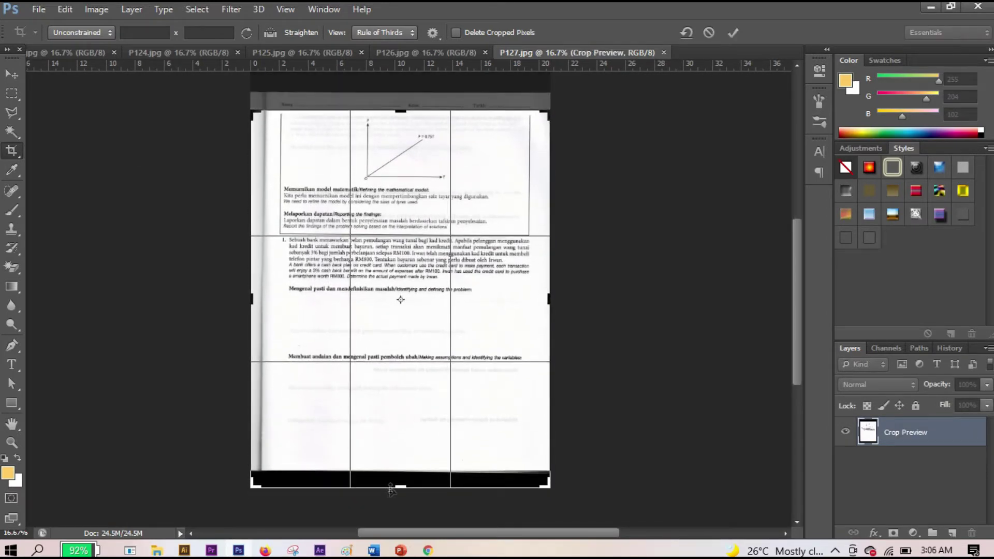
drag(400, 488, 392, 453)
drag(250, 300, 270, 302)
drag(541, 297, 535, 299)
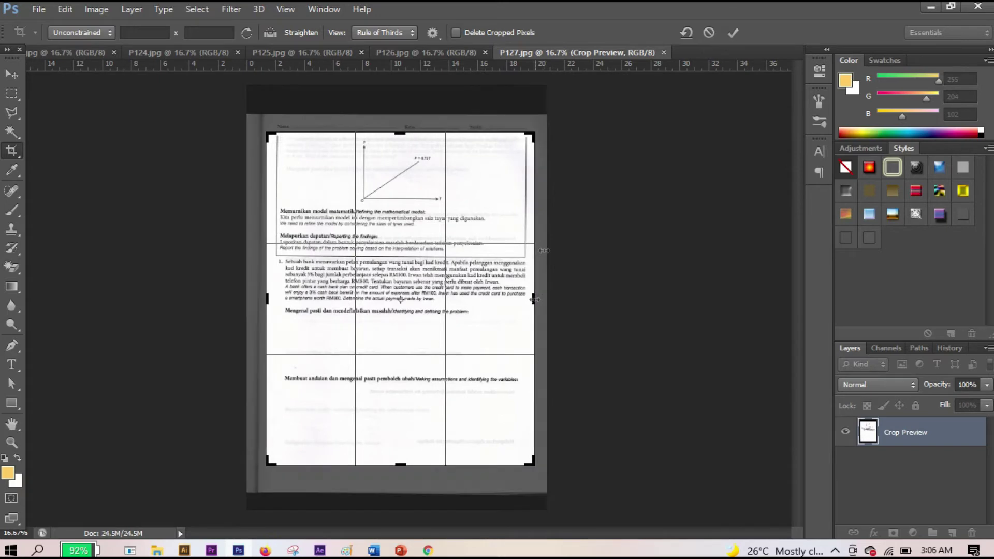
click(732, 35)
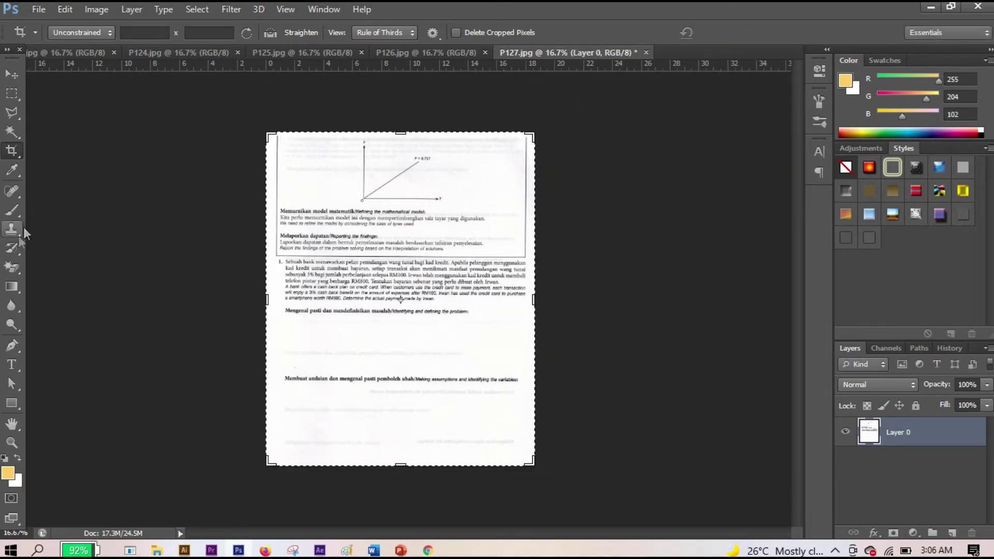
click(12, 268)
click(332, 165)
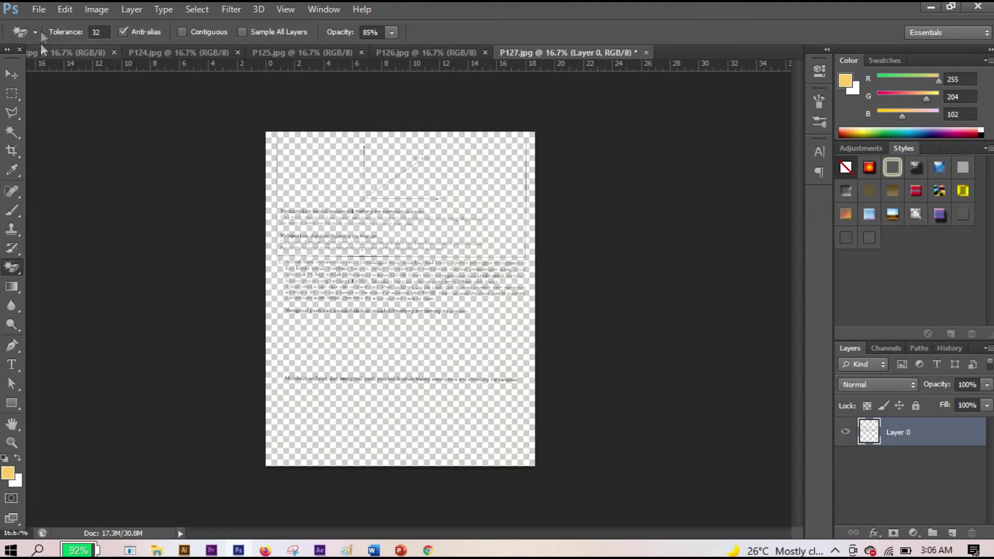
Step: Save the page as a JPEG replacing P127 in the Scan B8 folder, and close P127.jpg without saving changes
click(40, 12)
click(65, 185)
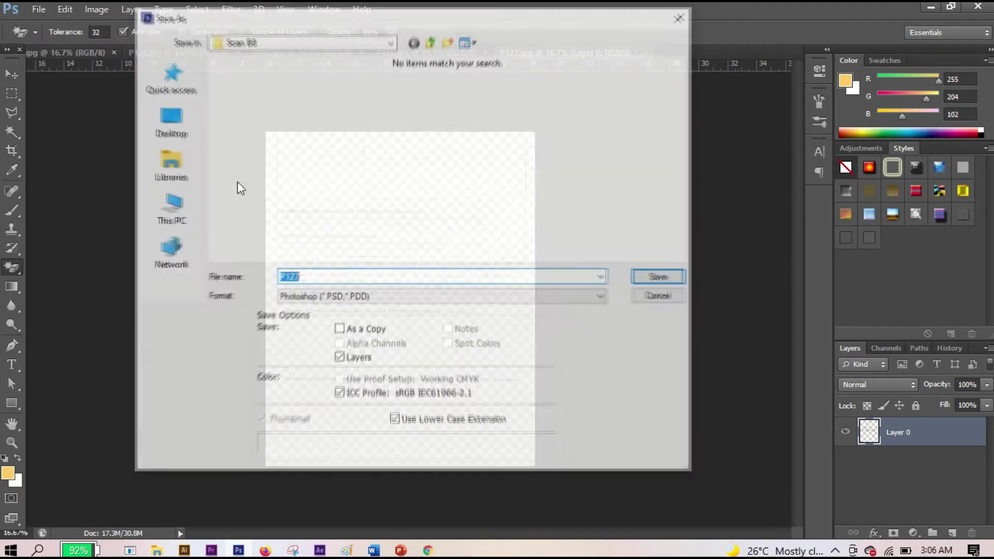
click(491, 296)
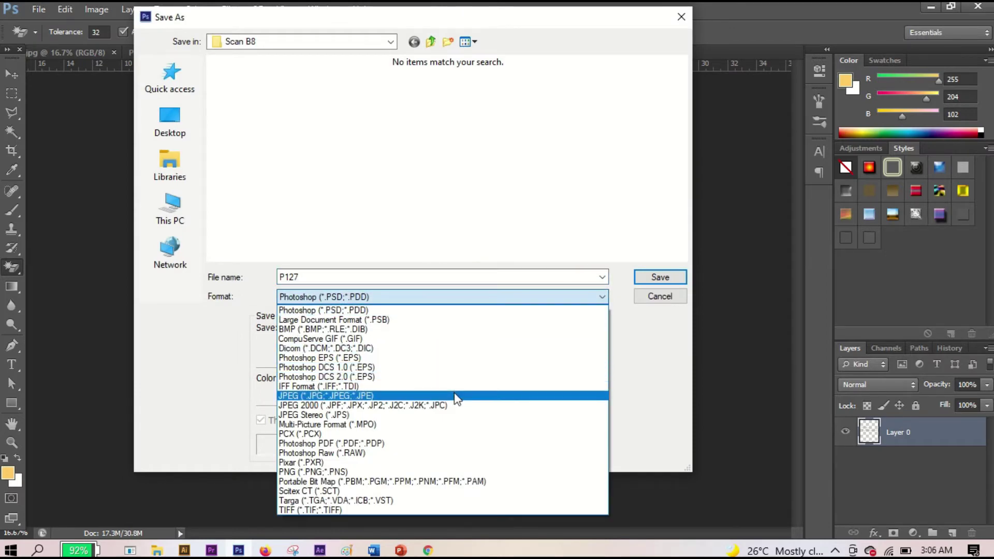
click(456, 396)
click(547, 102)
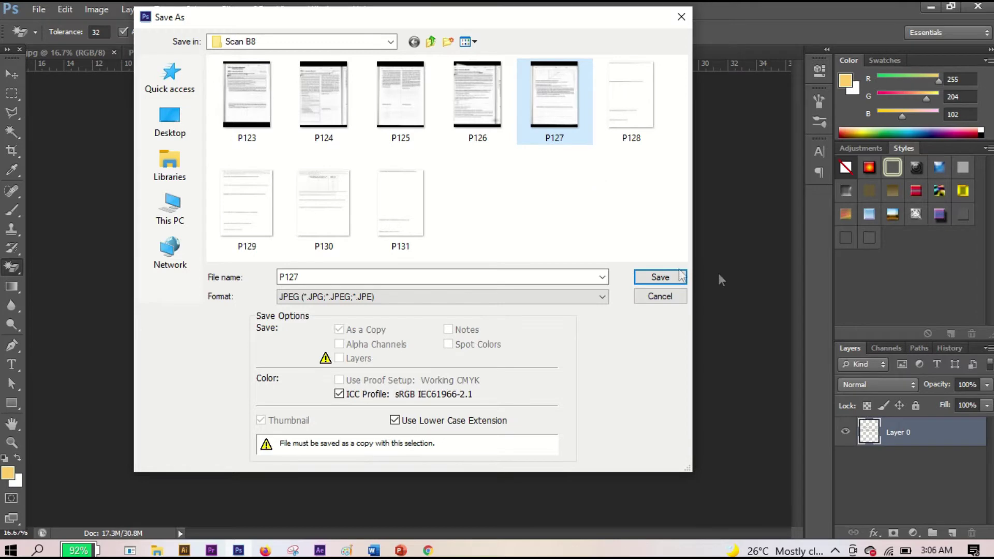
click(665, 278)
click(475, 218)
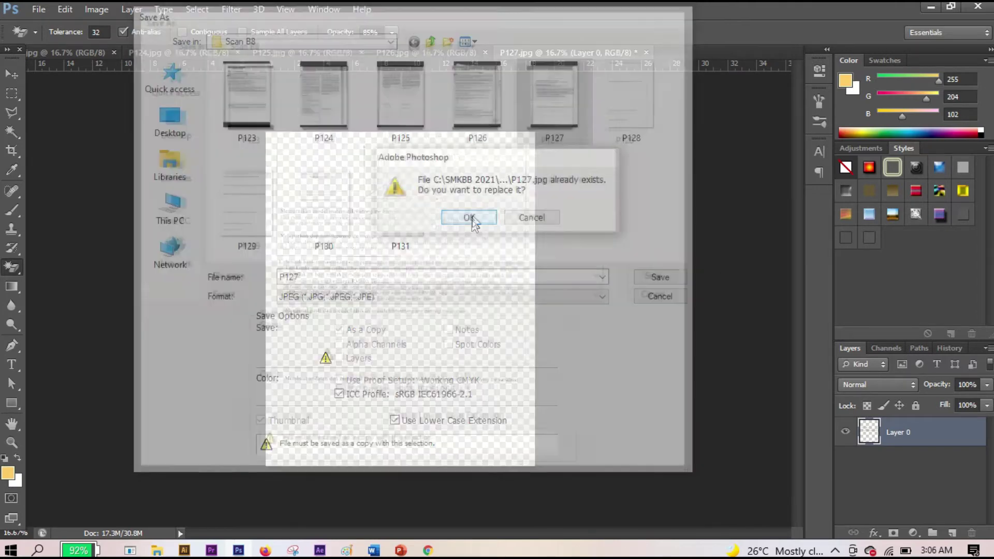
click(574, 136)
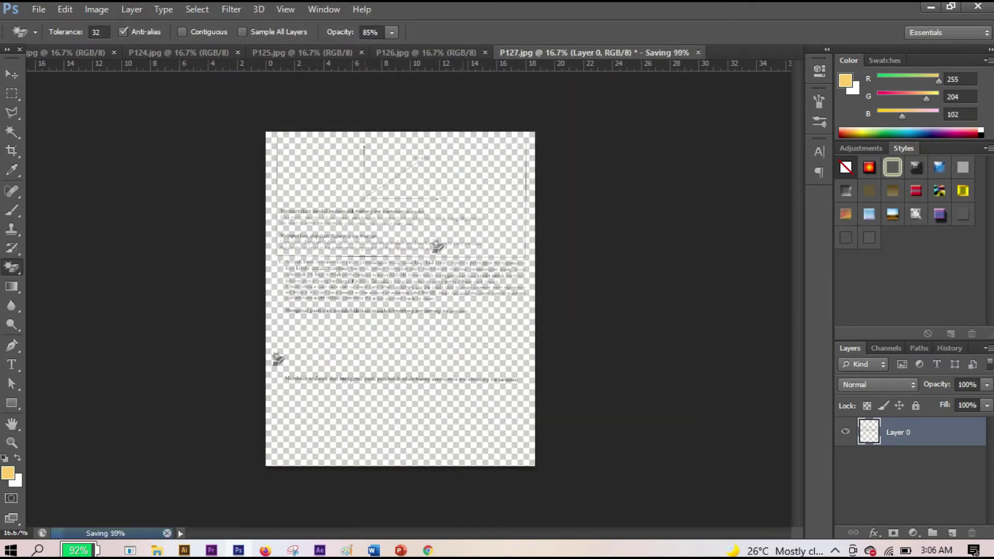
click(647, 53)
click(509, 217)
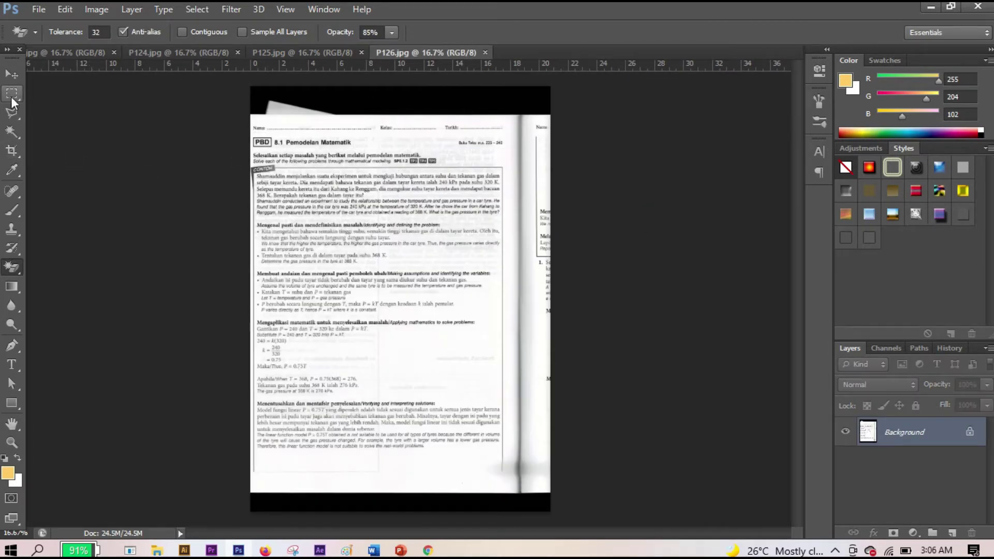
Step: Crop P126.jpg to remove its black borders, the name and class header line and the book-spine strip with the neighbouring page
click(12, 151)
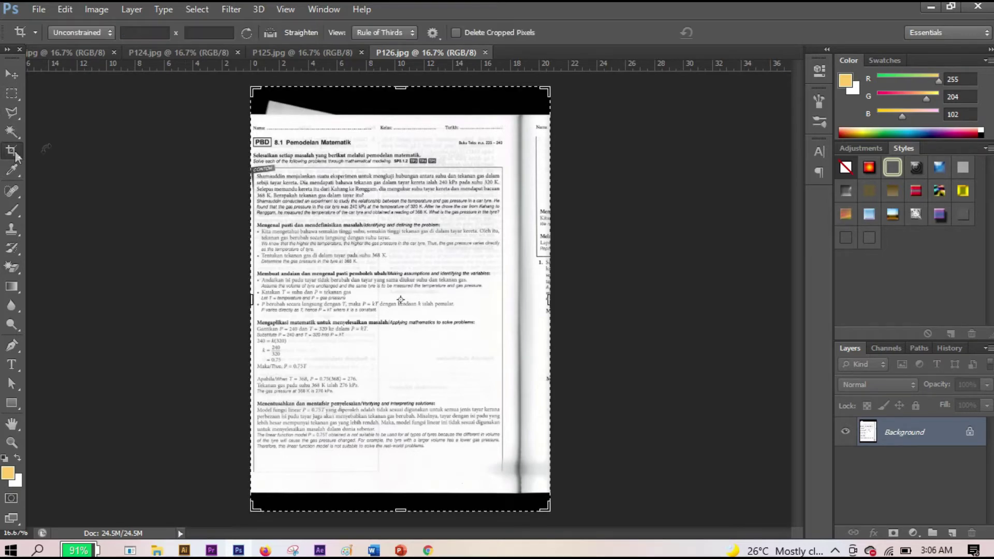
drag(396, 91, 403, 111)
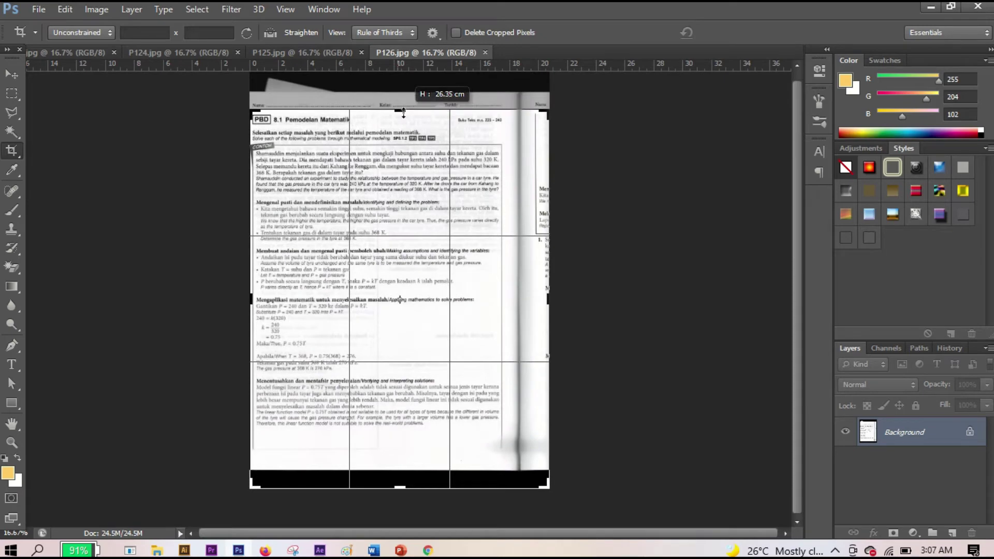
drag(405, 492, 411, 472)
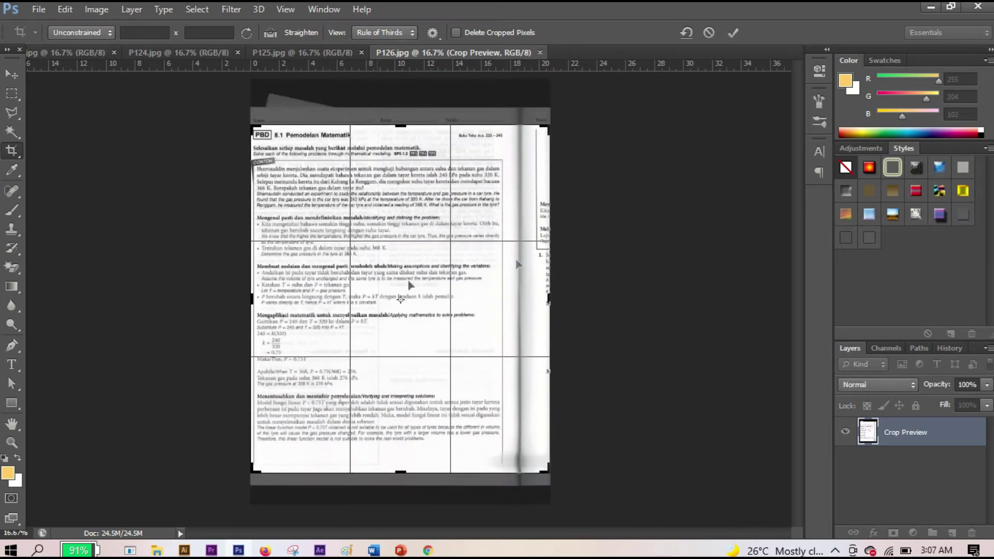
mouse_move(546, 296)
mouse_down()
mouse_move(531, 287)
mouse_move(529, 300)
mouse_up()
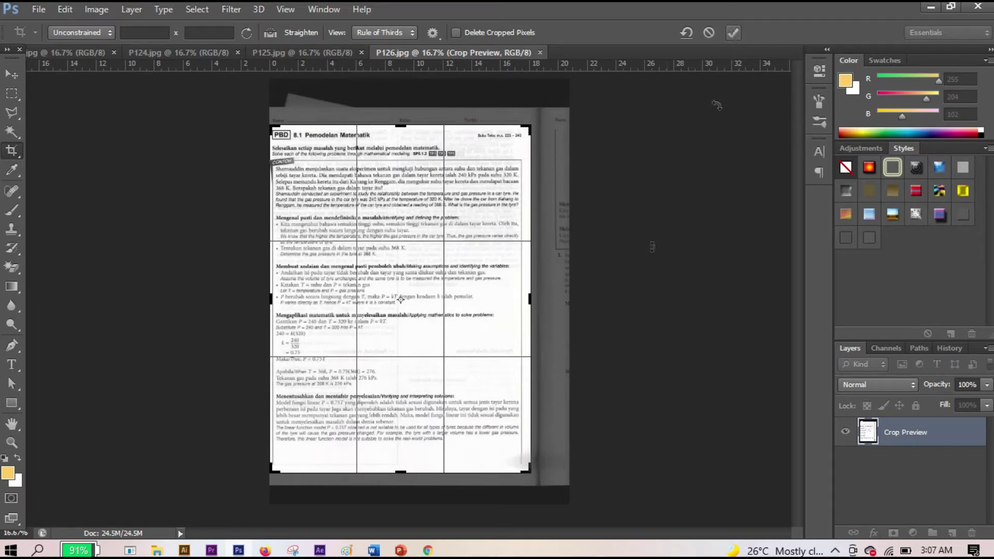
drag(529, 299, 526, 299)
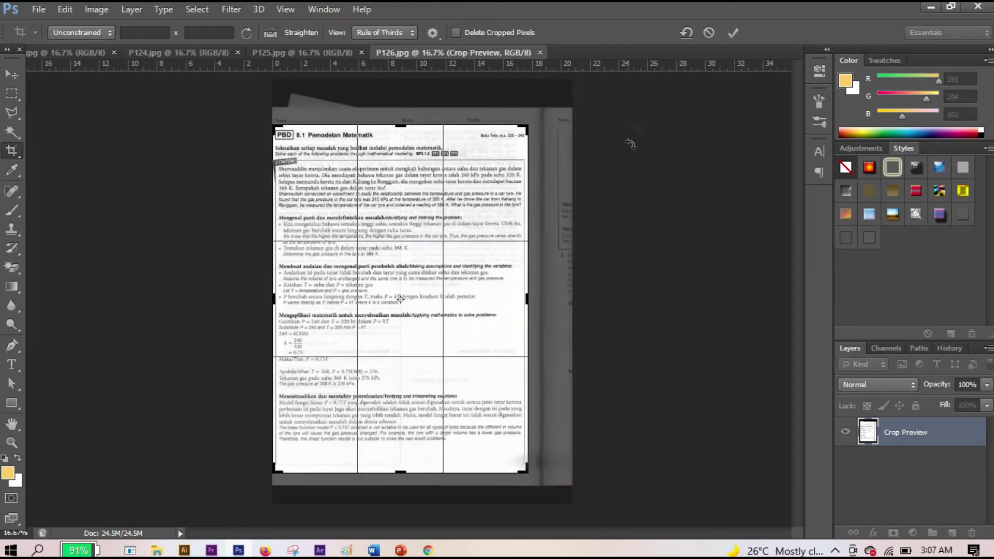
click(733, 33)
Step: Erase the show-through background of P126.jpg with the Magic Eraser
key(ctrl+plus)
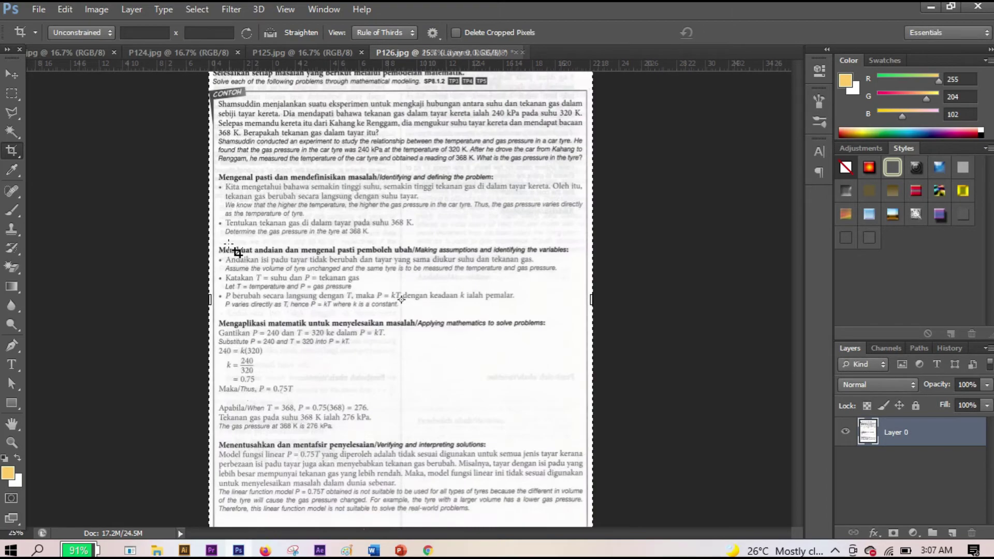
click(13, 268)
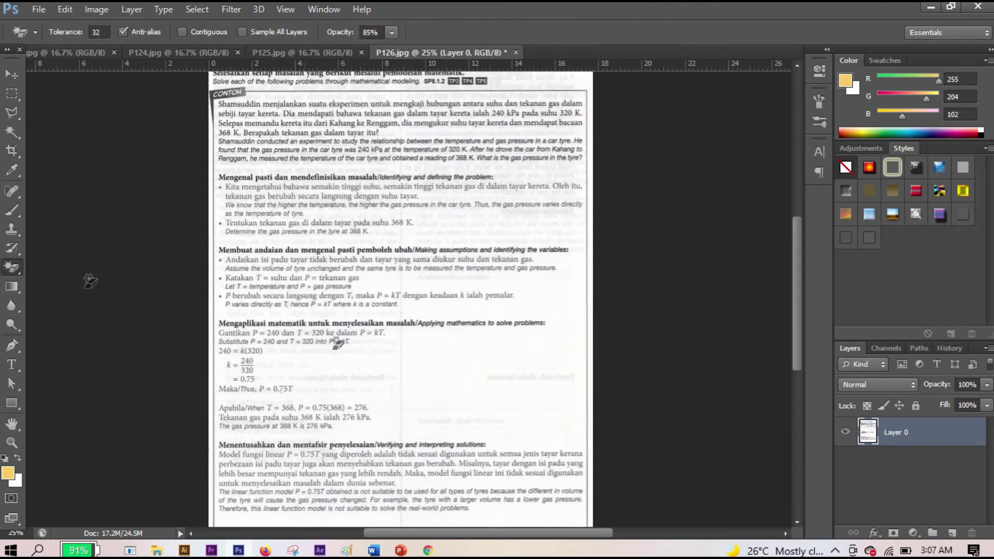
click(424, 342)
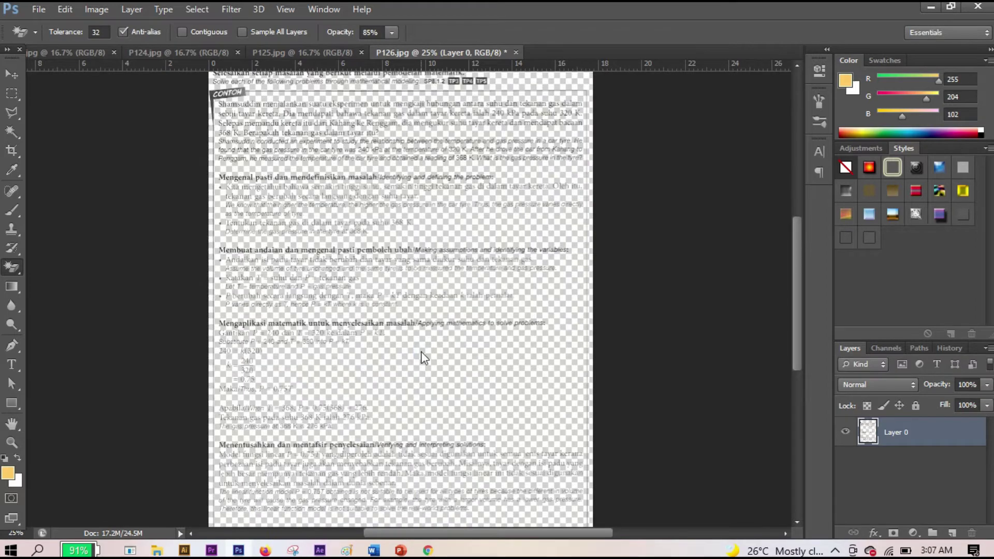
Step: Save the page as a JPEG replacing P126 in the Scan B8 folder at quality 12, and close the document without saving changes
click(39, 9)
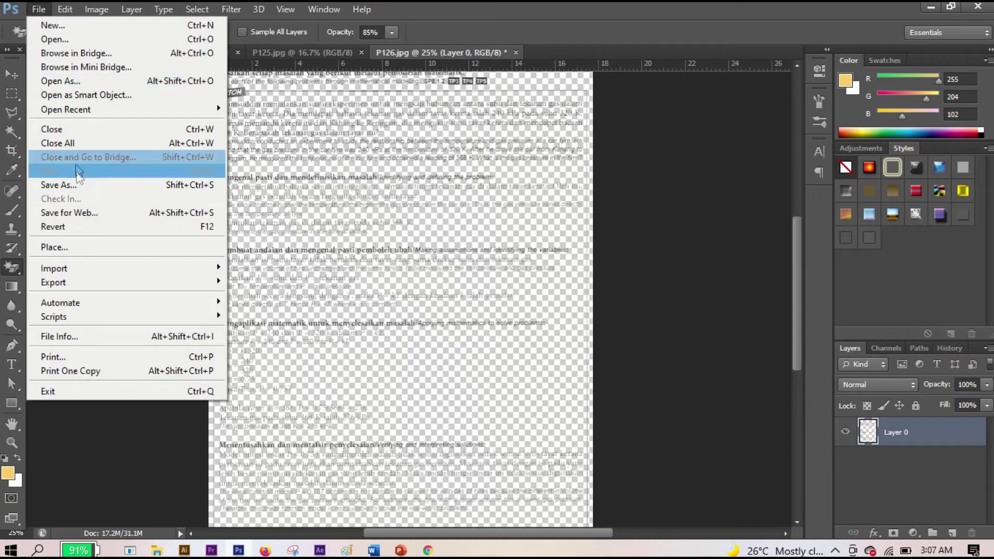
click(75, 184)
click(415, 296)
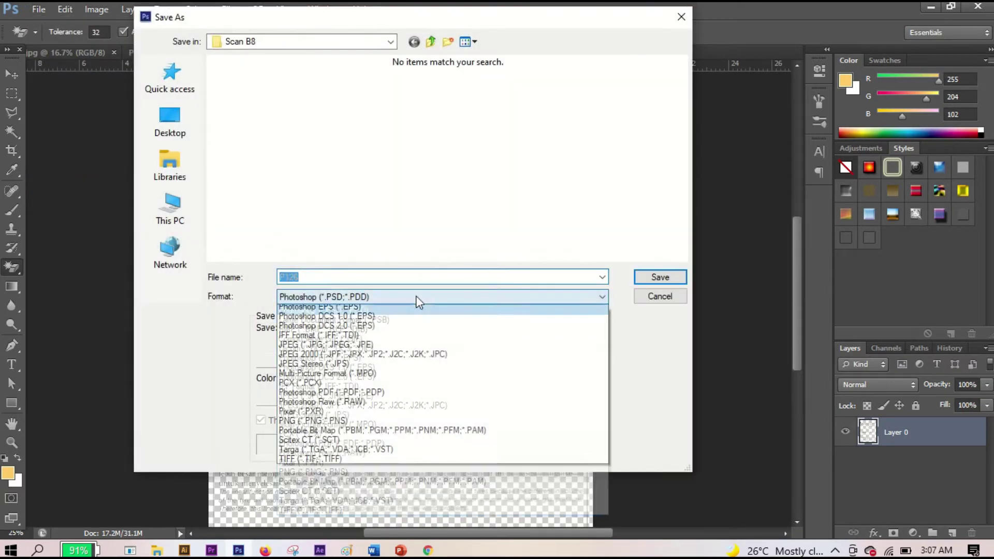
click(399, 393)
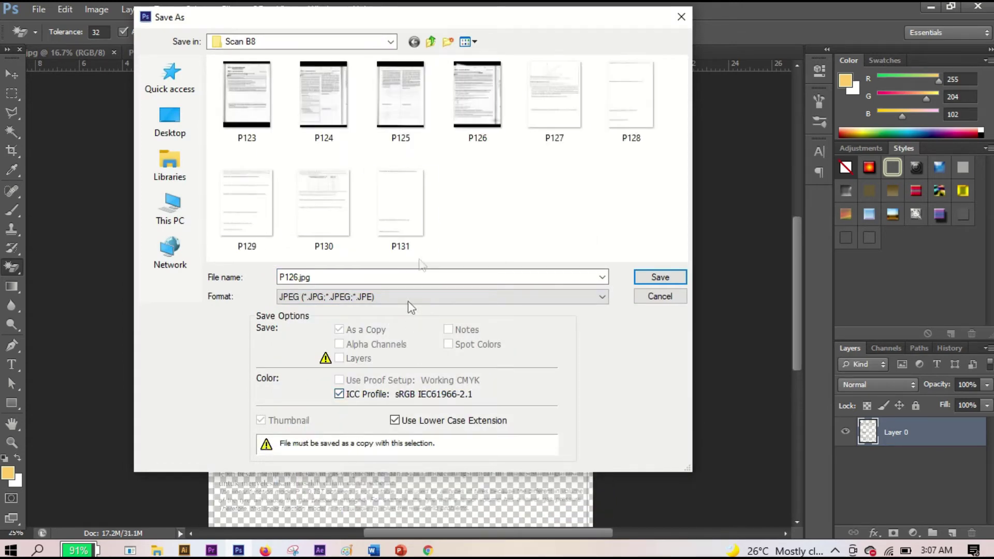
click(646, 275)
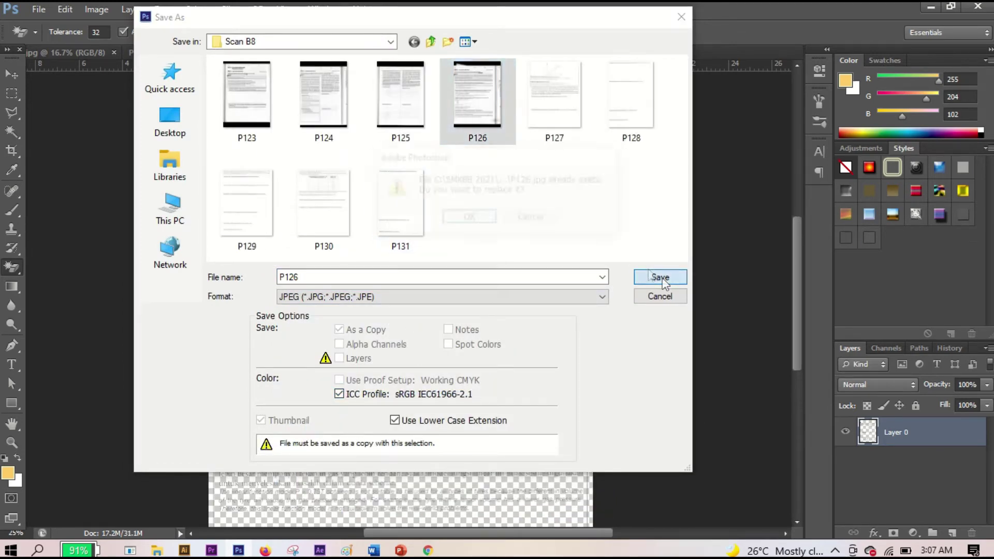
click(468, 216)
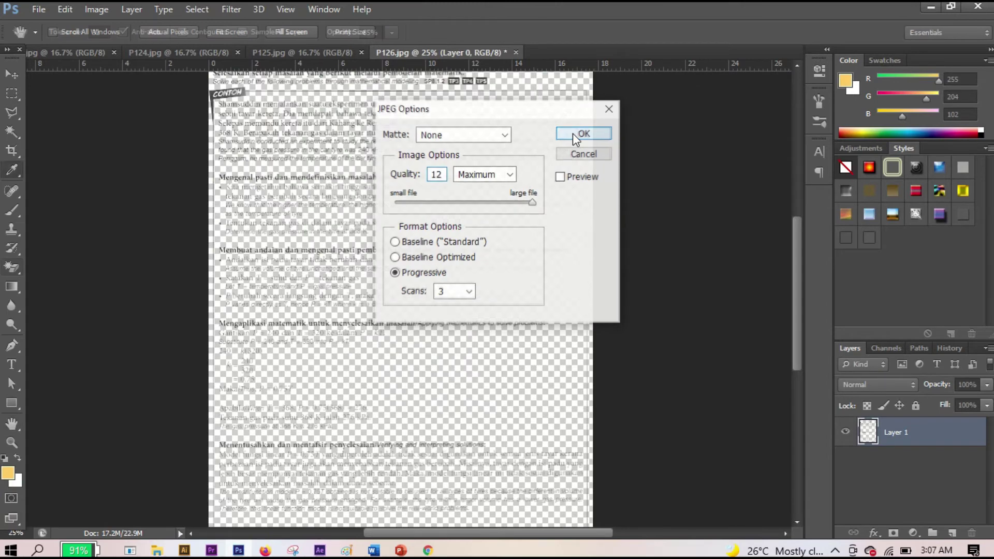
click(573, 133)
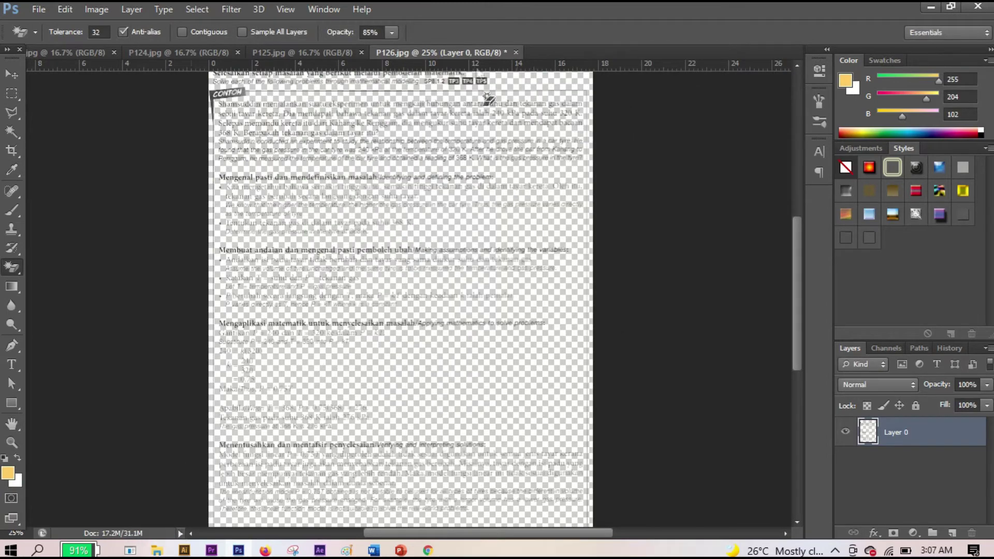
click(515, 52)
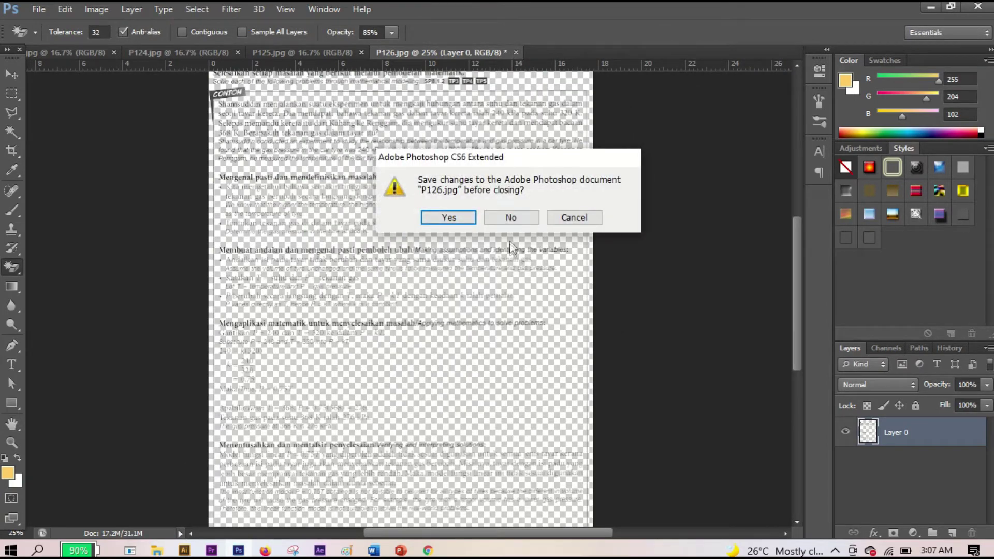
click(511, 216)
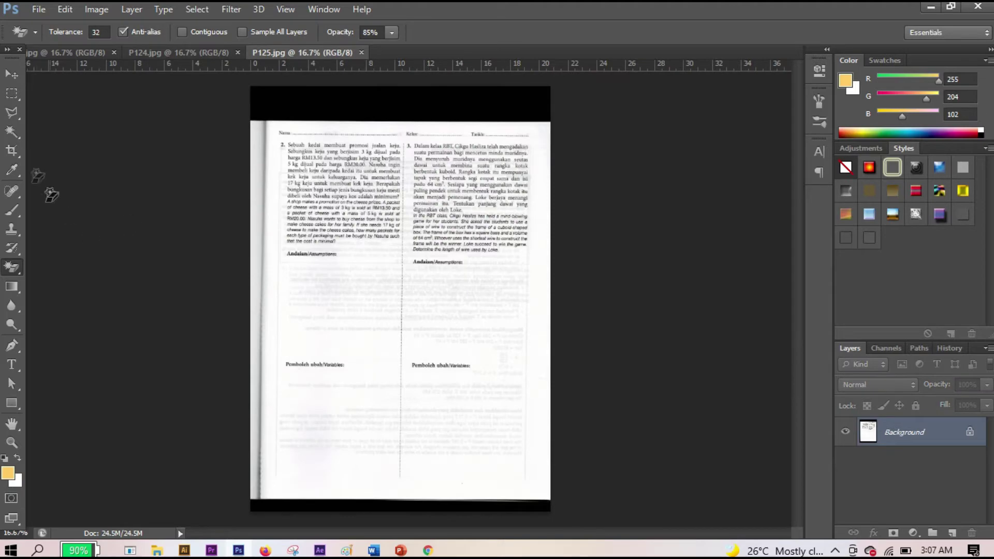
Step: Crop P125.jpg to remove its black borders, header line and book-spine strip, and erase its show-through background with the Magic Eraser
click(12, 151)
drag(395, 86, 396, 111)
drag(252, 302, 271, 303)
drag(393, 488, 462, 359)
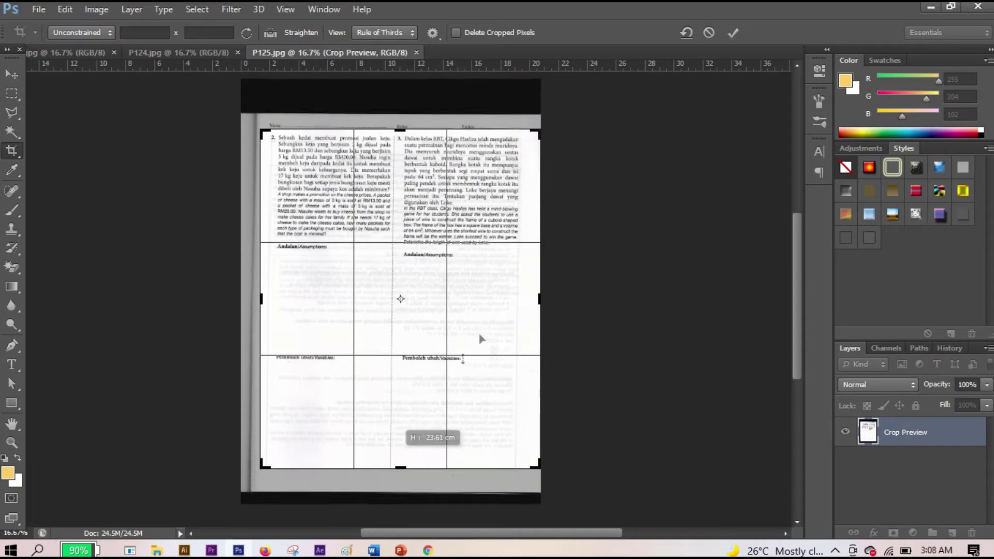
drag(539, 297, 536, 296)
drag(263, 298, 270, 298)
click(732, 33)
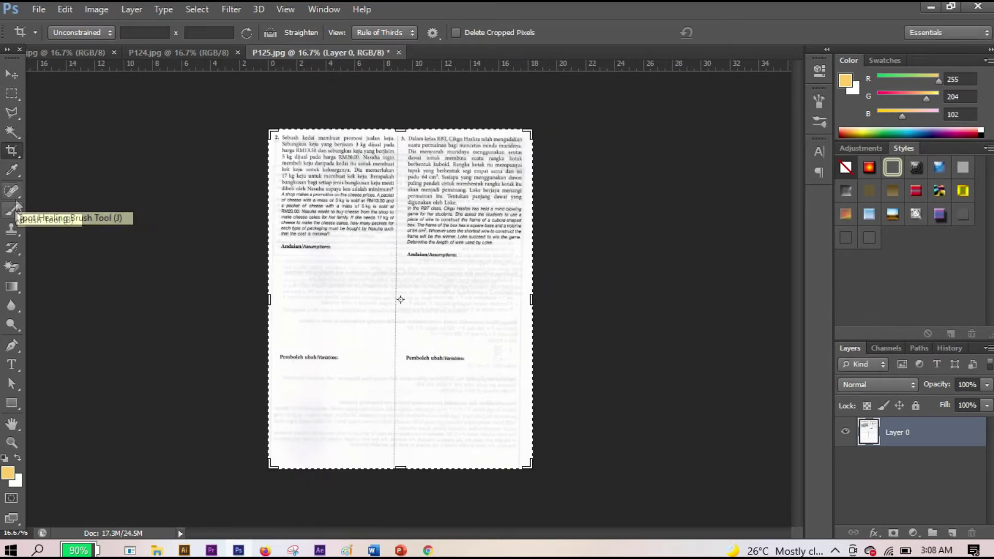
click(14, 269)
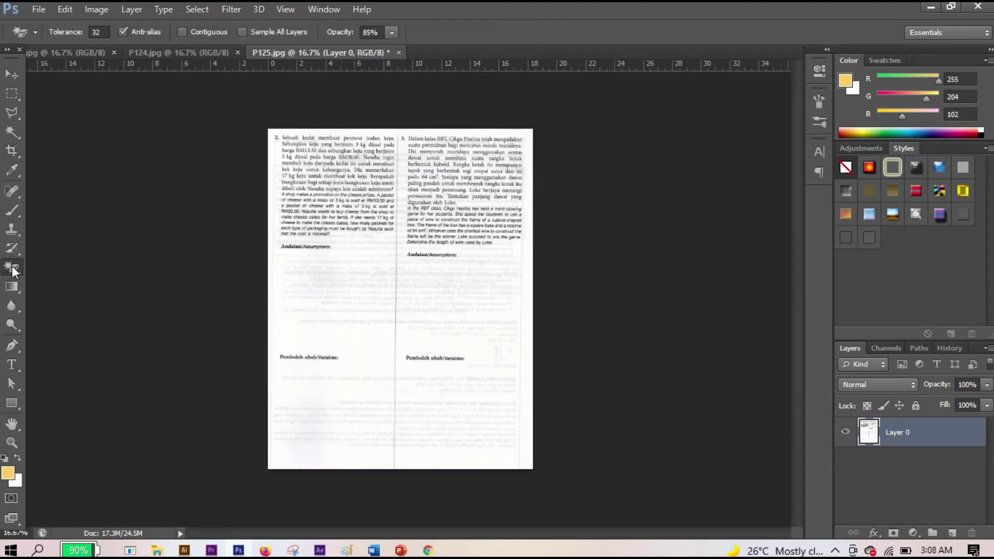
click(320, 282)
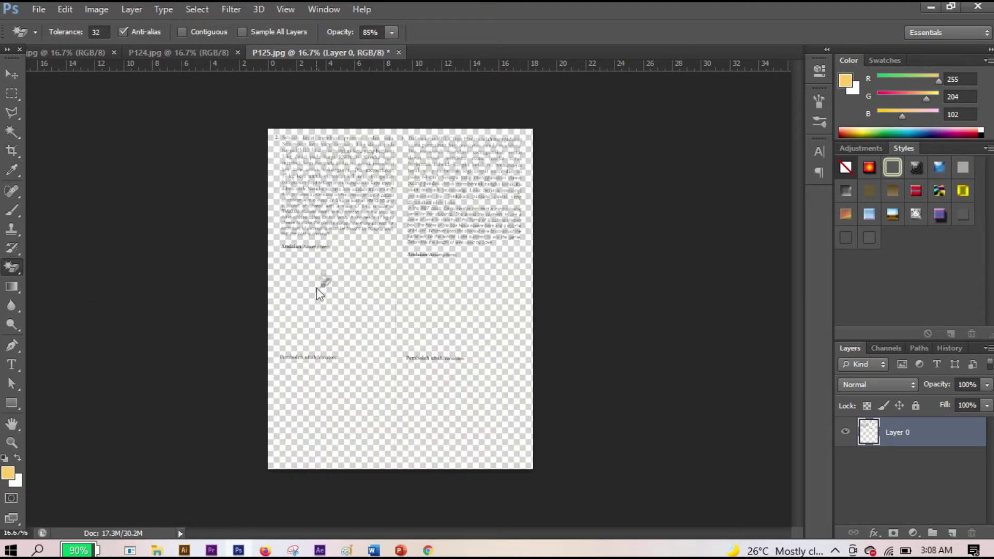
Step: Save the page as a JPEG replacing P125 in the Scan B8 folder, and close P125.jpg without saving changes
click(38, 9)
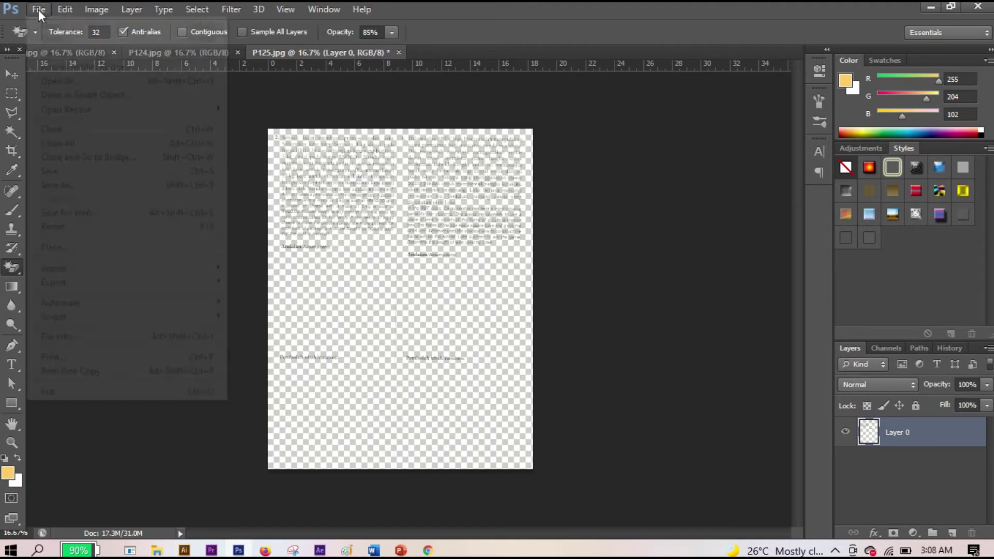
click(94, 185)
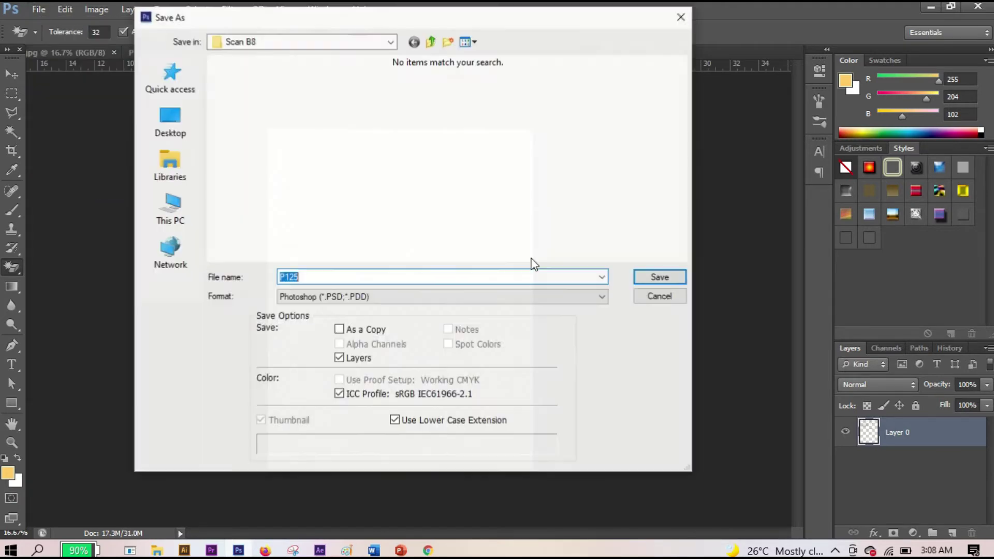
click(517, 297)
click(487, 394)
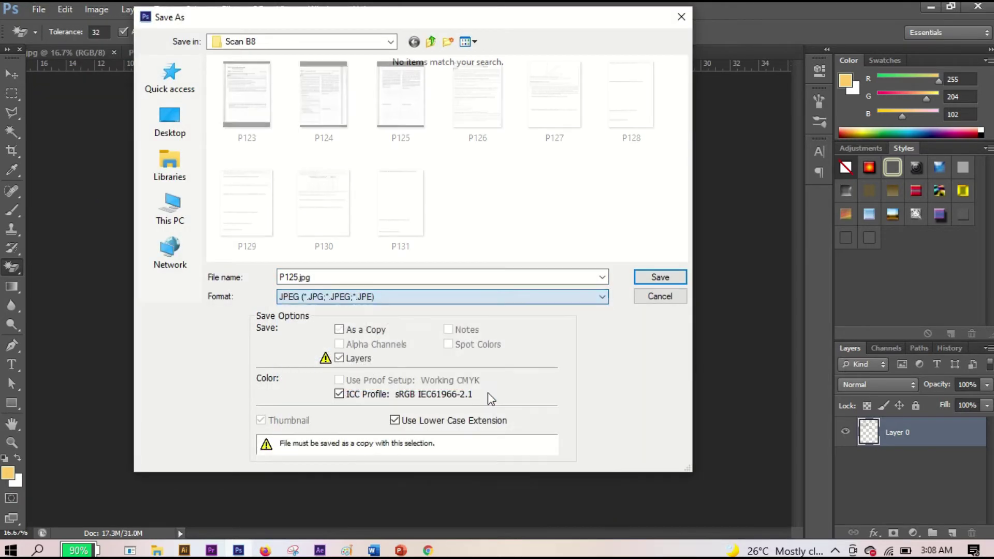
click(399, 107)
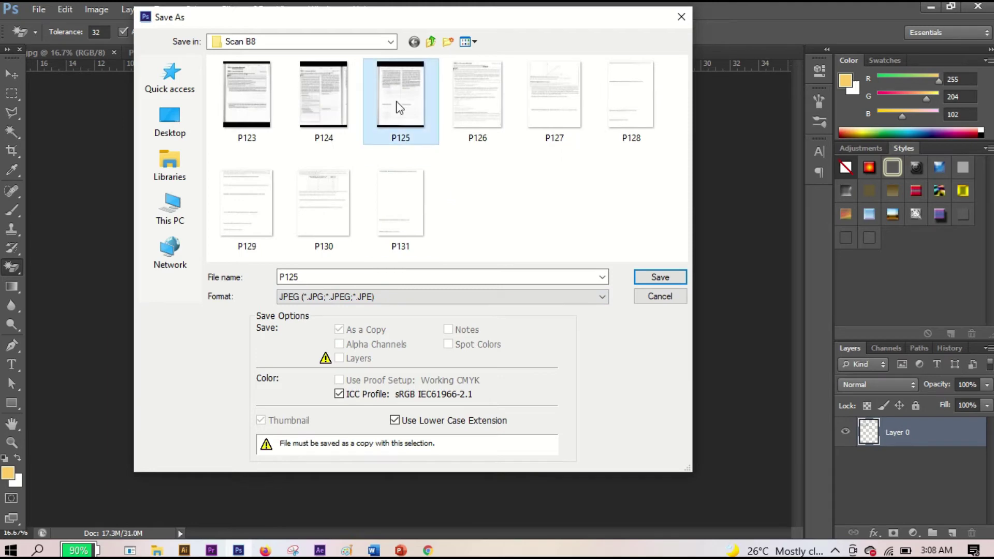
click(643, 278)
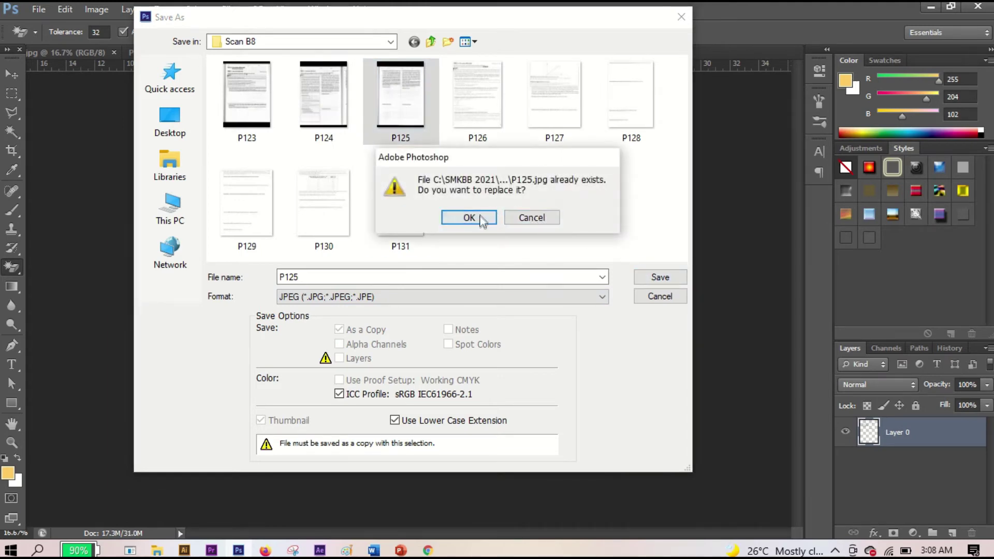
click(469, 219)
click(582, 134)
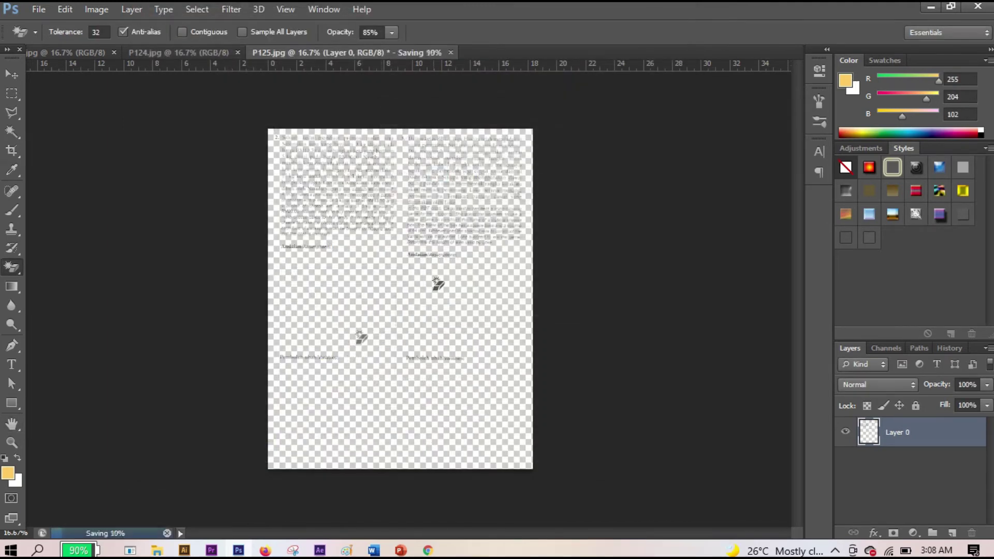
key(c)
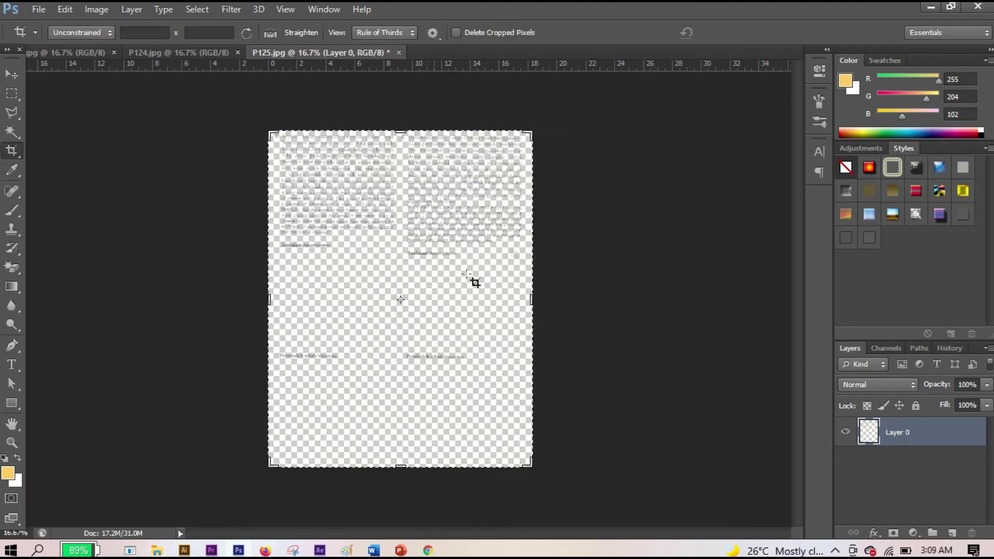
click(398, 53)
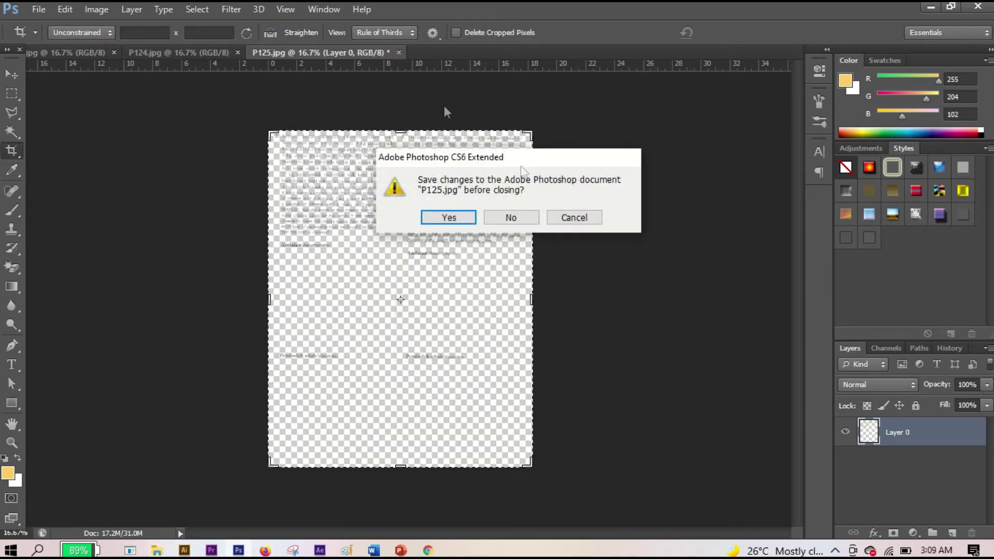
click(511, 218)
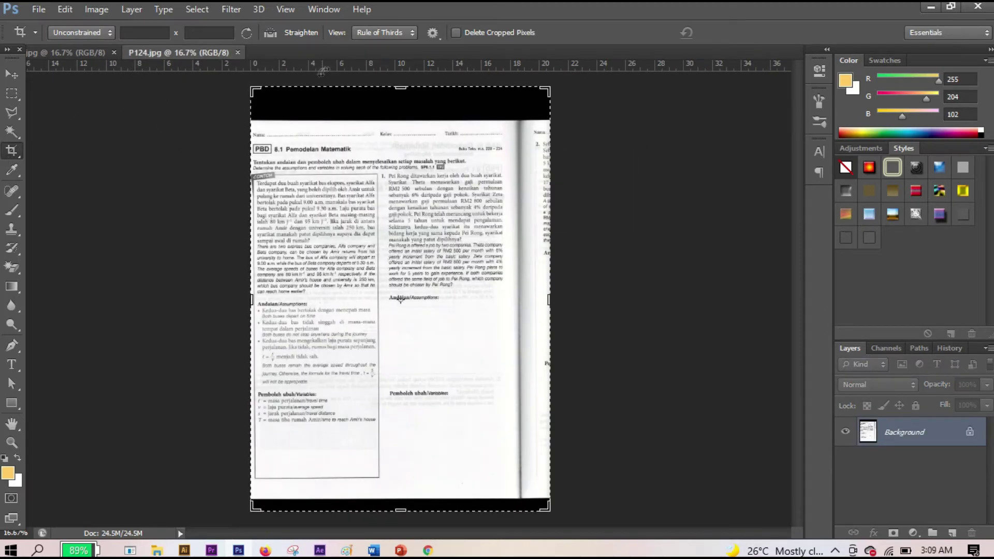
Step: Crop P124.jpg to remove its black borders, header line and book-spine strip, and erase its show-through background with the Magic Eraser
drag(404, 87, 403, 113)
drag(549, 297, 528, 304)
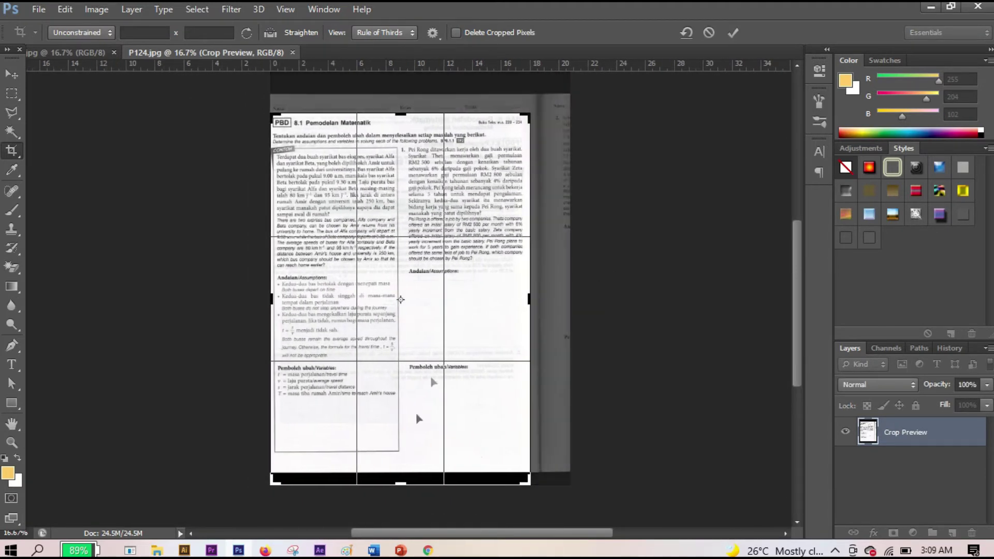
drag(405, 484, 404, 460)
click(733, 33)
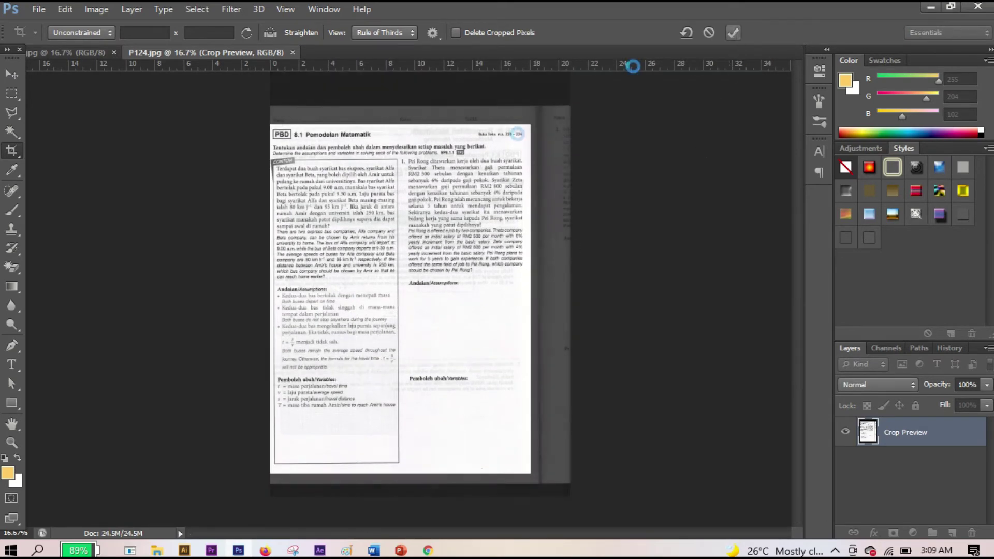
key(ctrl+plus)
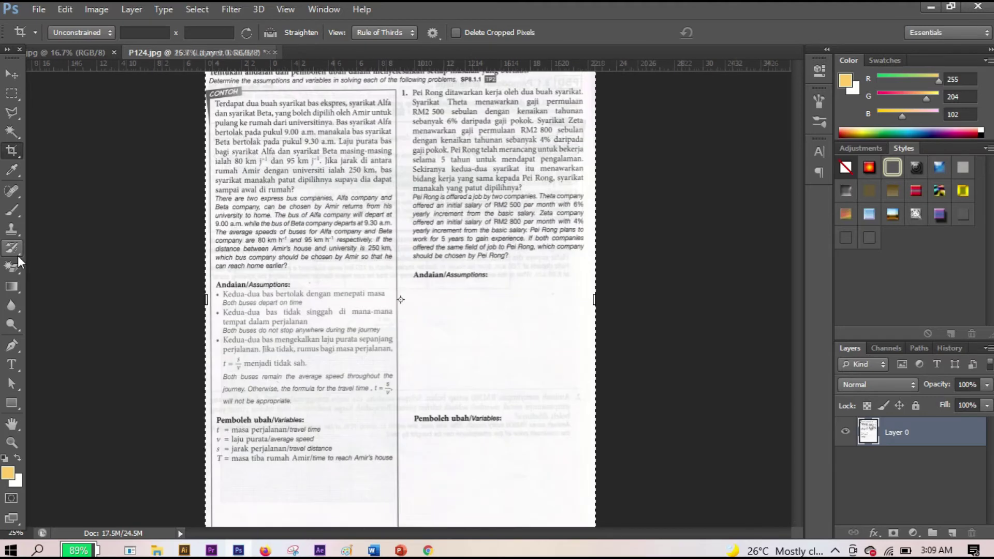
click(11, 267)
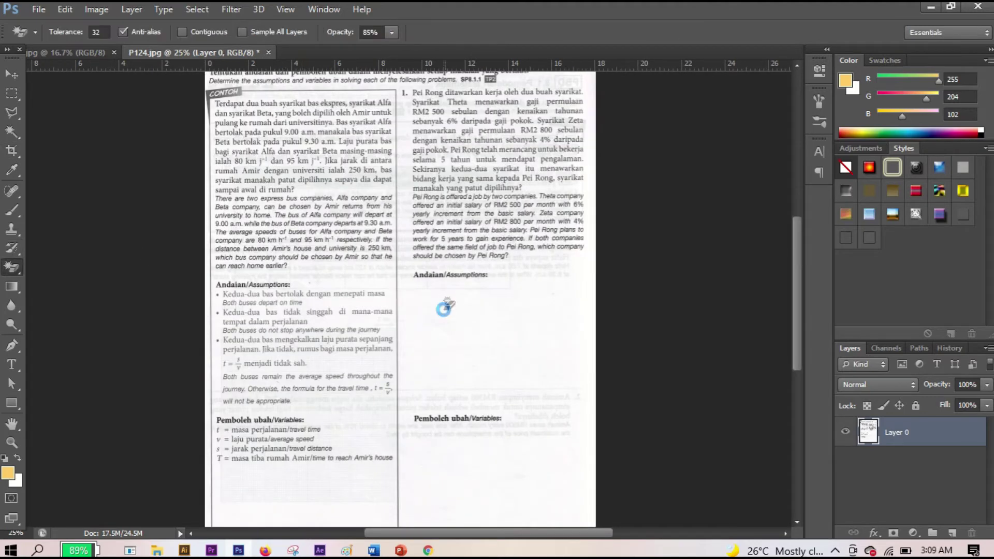
Step: Save the page as a JPEG replacing P124 in the Scan B8 folder, and close P124.jpg without saving changes
click(42, 11)
click(76, 184)
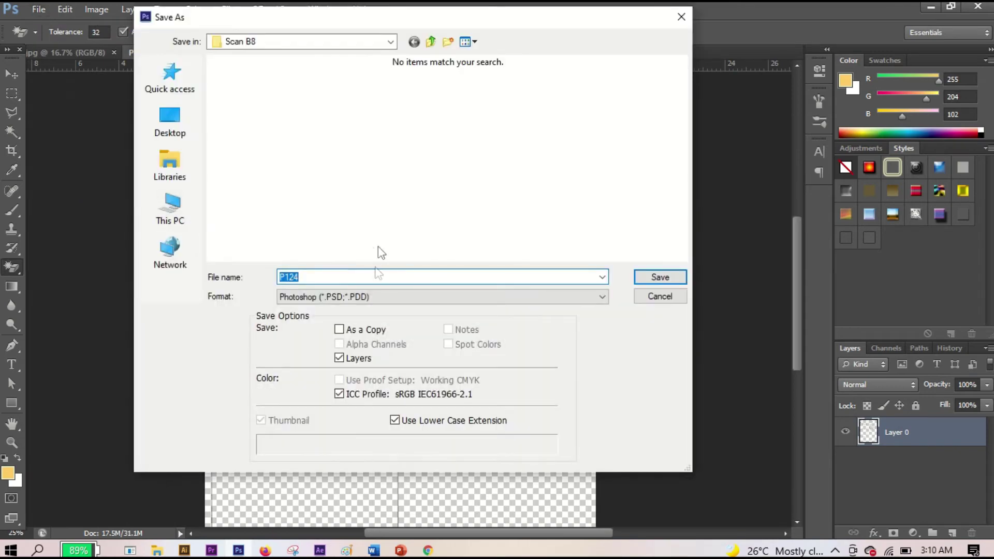
click(368, 298)
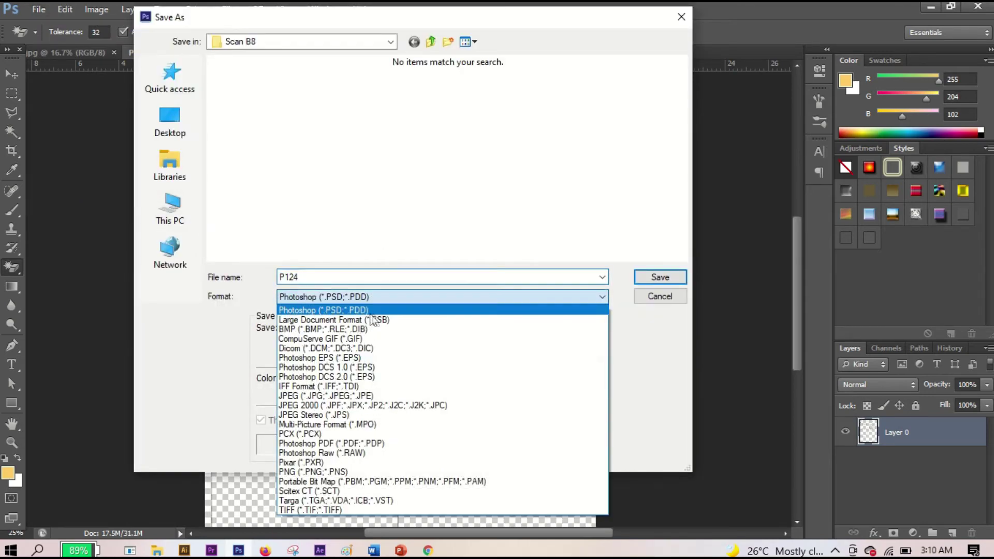
click(340, 396)
click(320, 92)
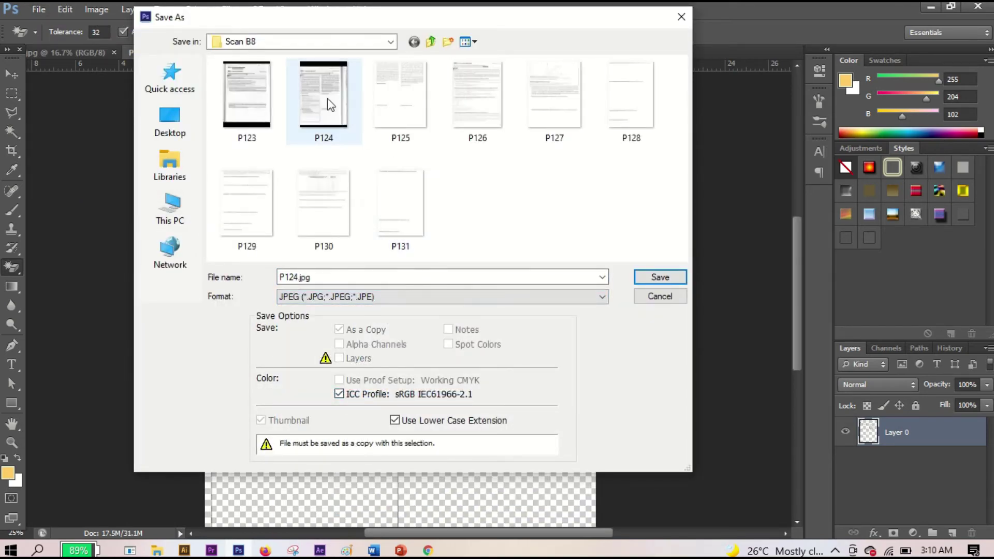
click(658, 277)
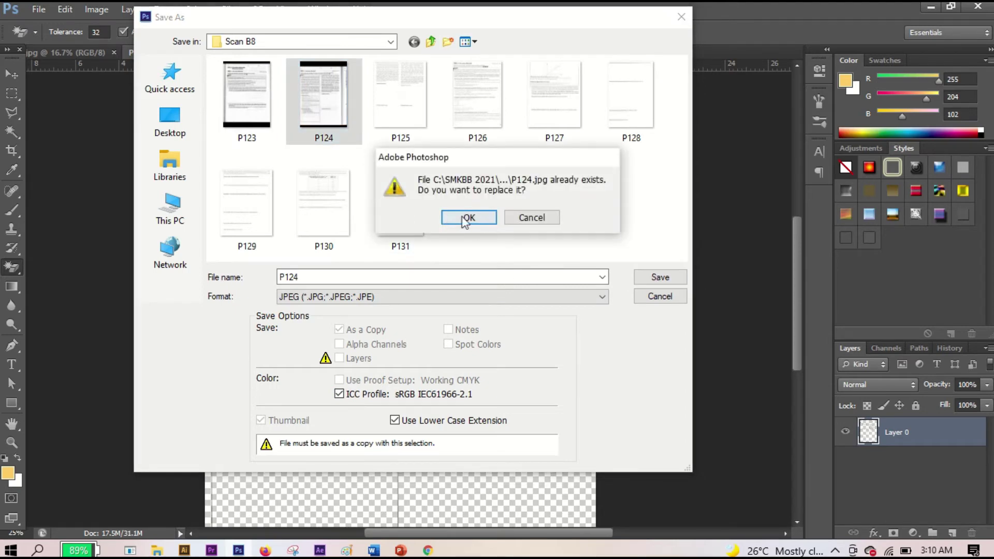
click(469, 218)
click(571, 134)
key(e)
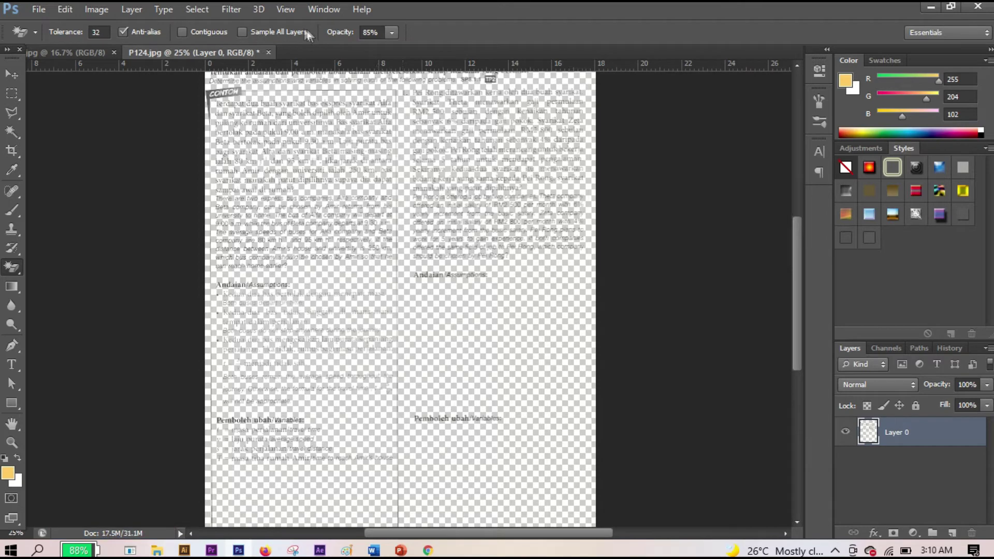
click(268, 53)
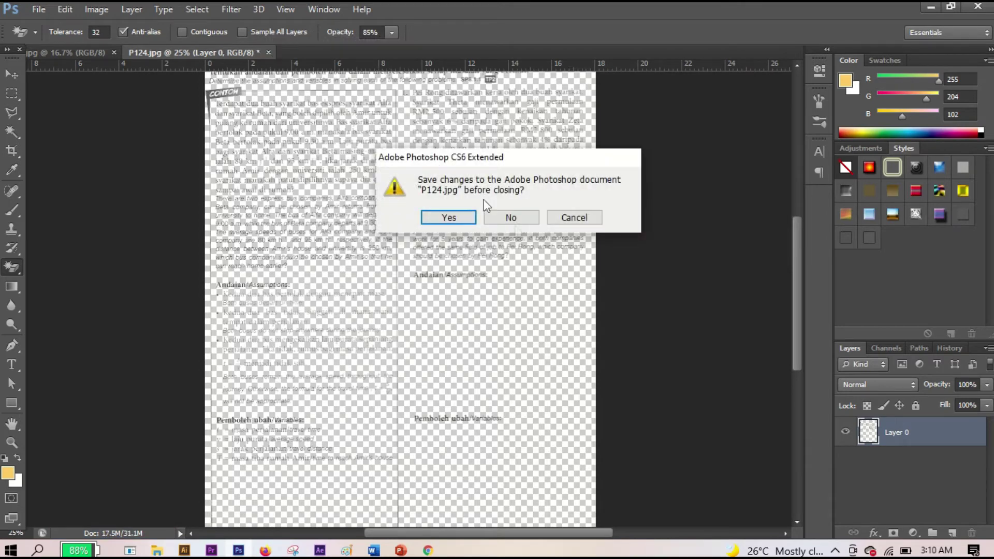
click(510, 218)
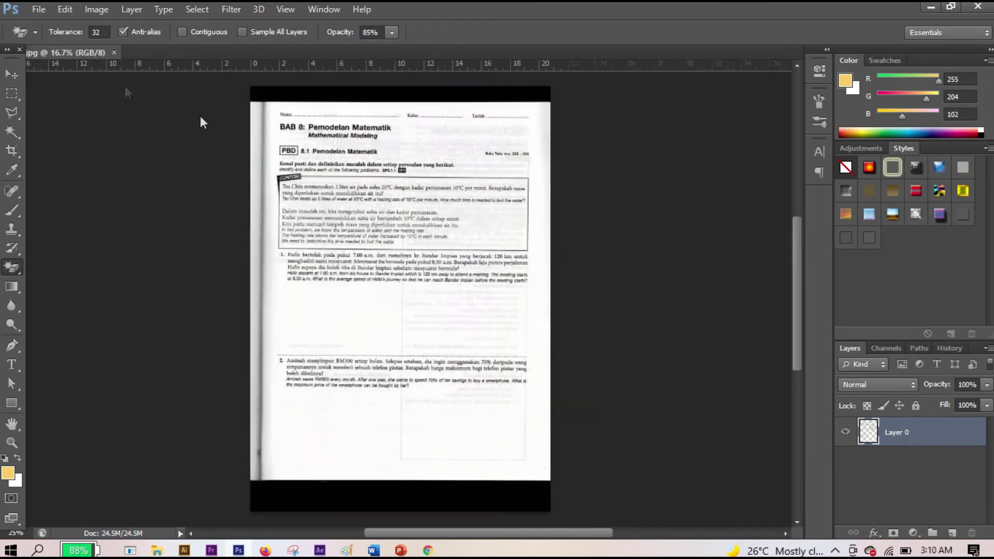
Step: Crop P123.jpg to remove its black borders, header line and book-spine strip, and erase its show-through background with the Magic Eraser
click(11, 150)
drag(401, 86, 398, 105)
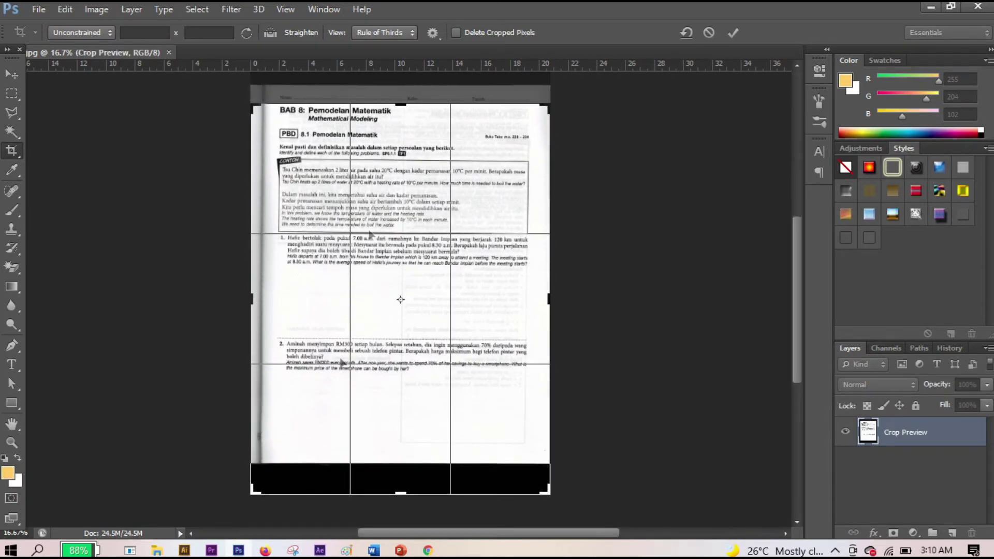
drag(406, 493, 405, 473)
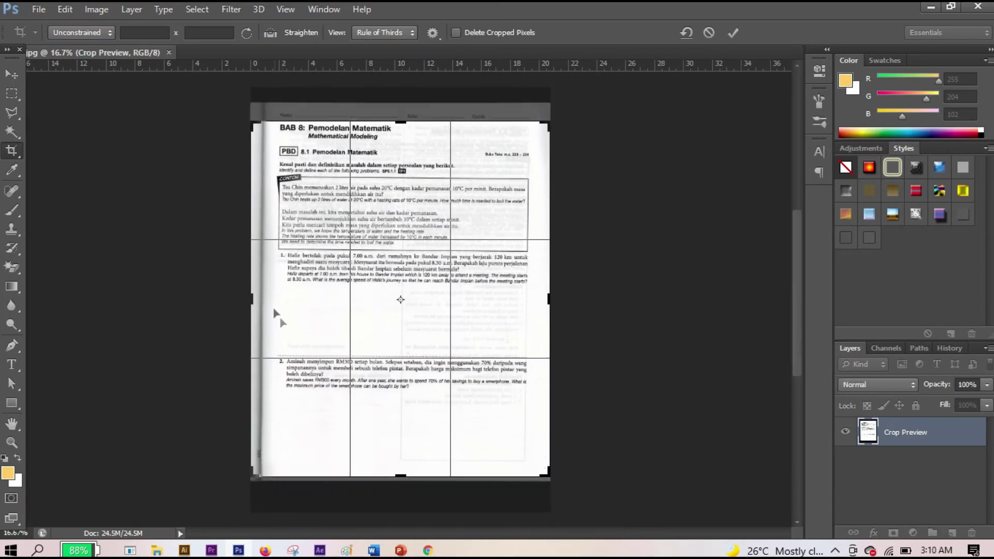
drag(246, 299, 260, 299)
drag(539, 297, 529, 297)
click(732, 33)
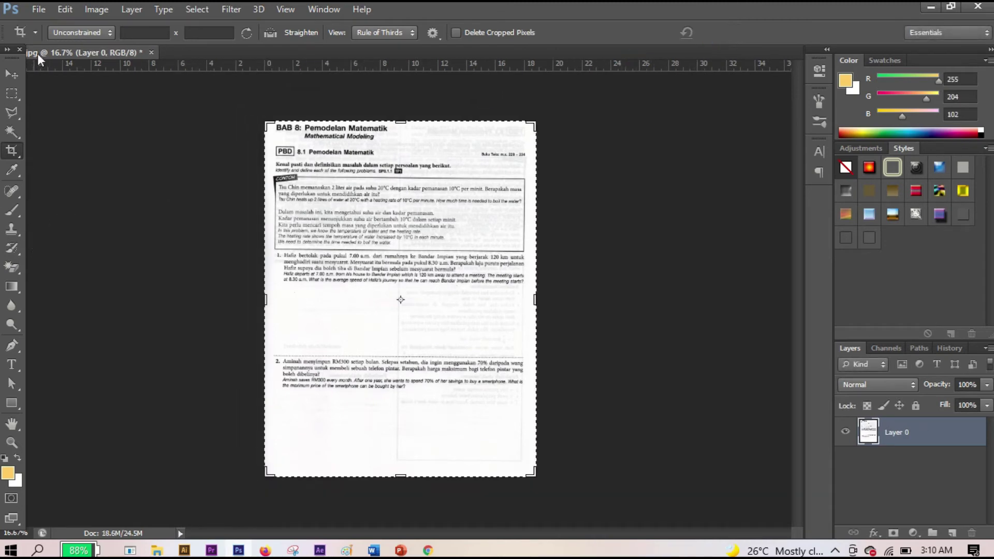
click(12, 267)
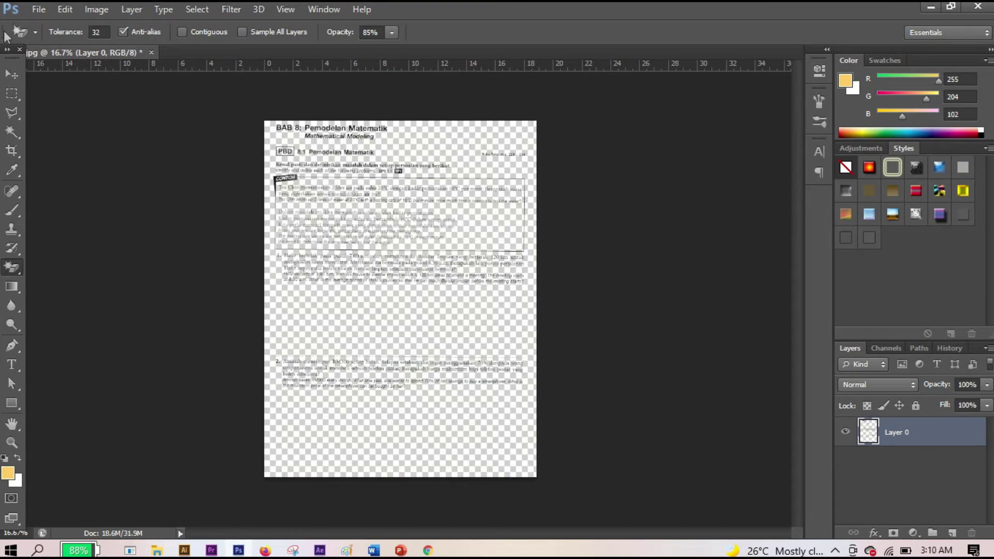
Step: Save the page as a JPEG replacing P123 in the Scan B8 folder, and close P123.jpg without saving changes
click(37, 9)
click(57, 187)
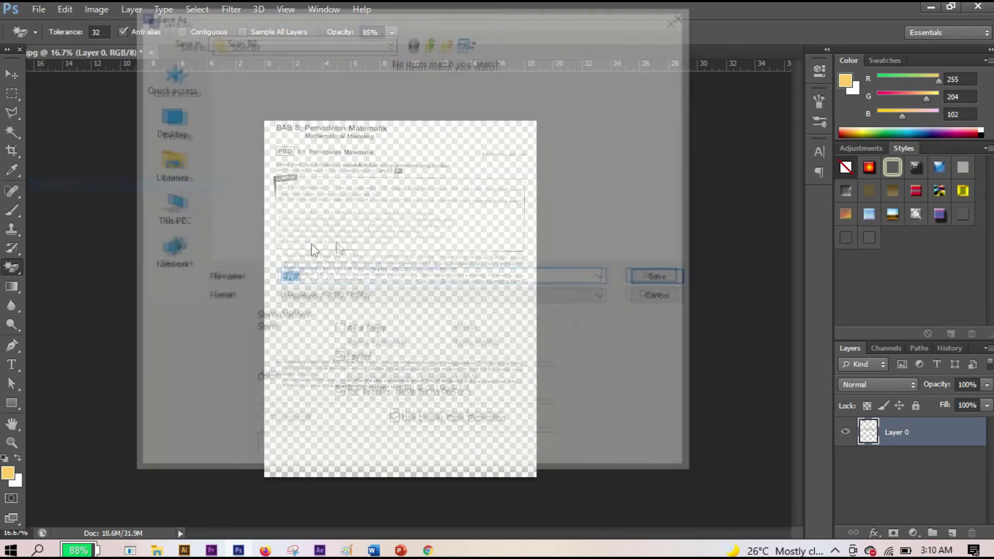
click(407, 296)
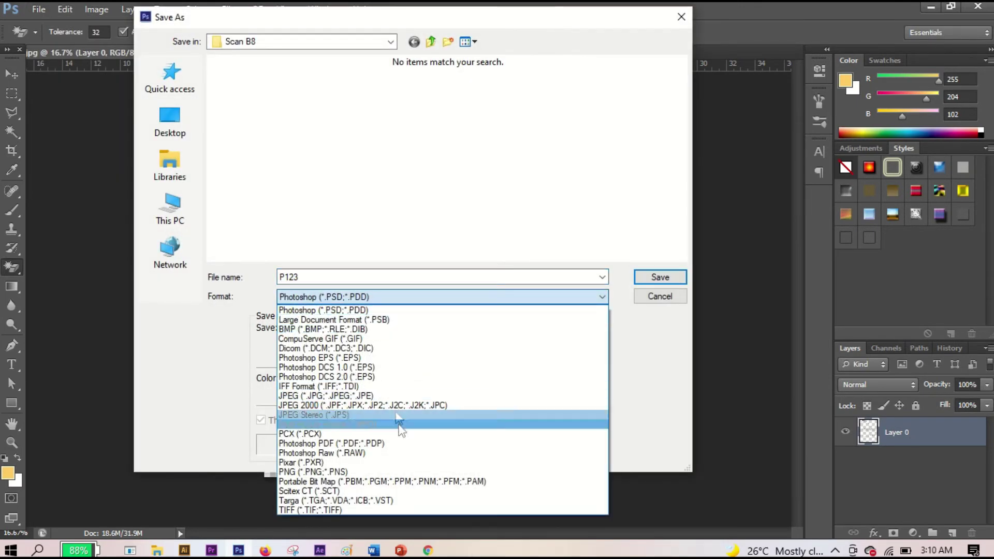
click(393, 396)
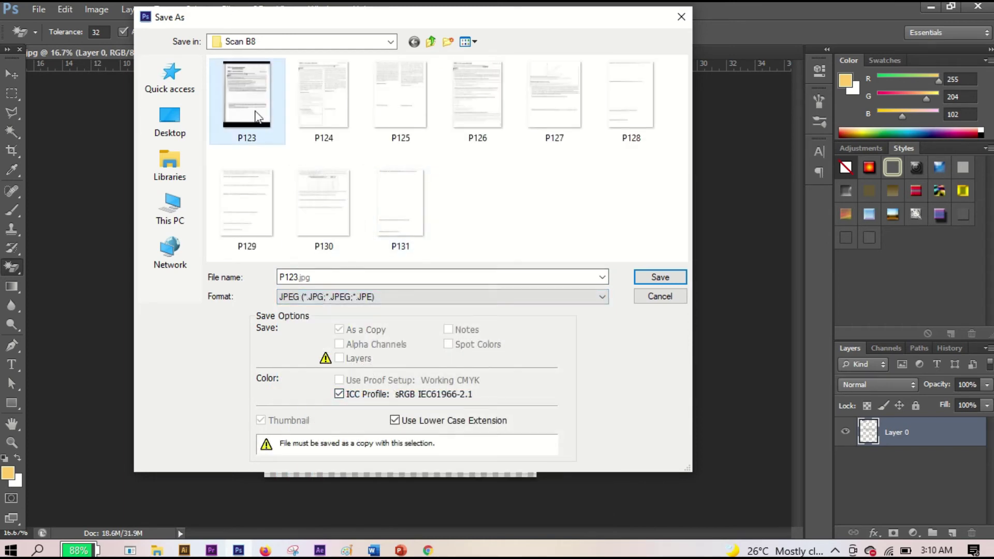
click(660, 277)
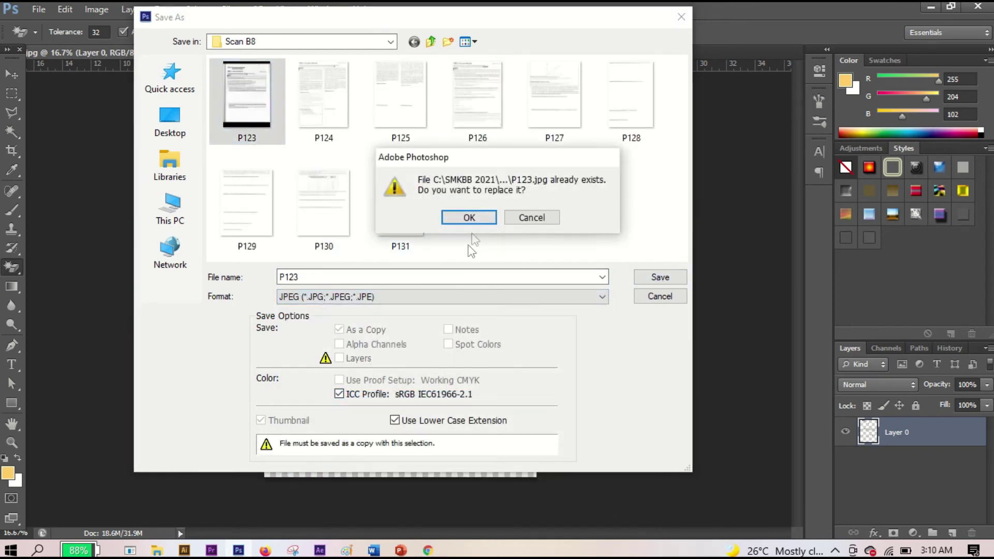
click(468, 218)
click(572, 134)
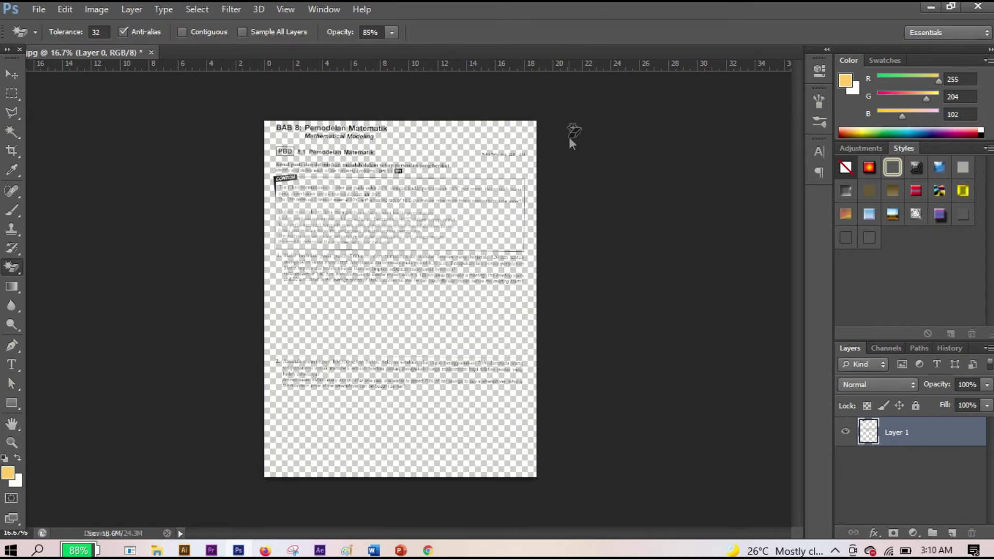
click(151, 52)
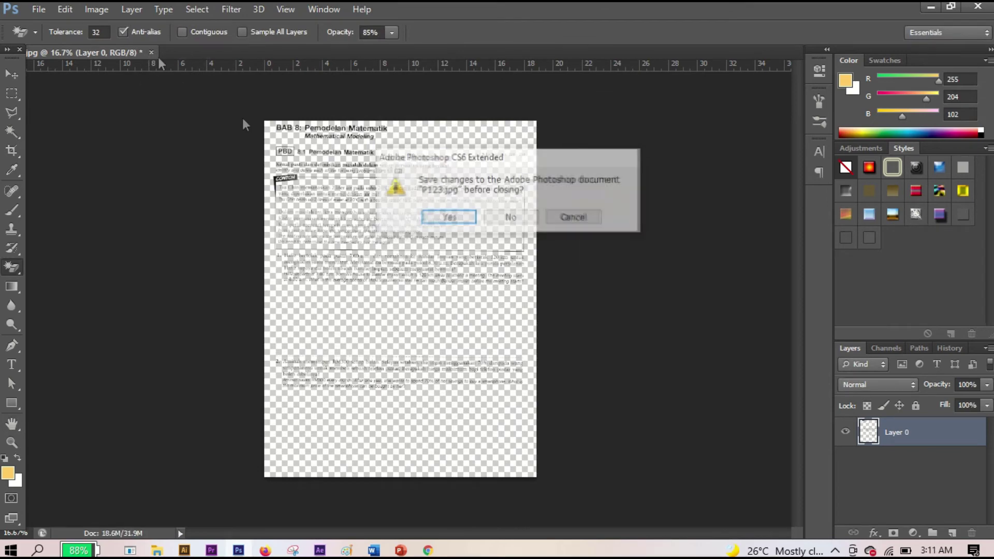
click(511, 216)
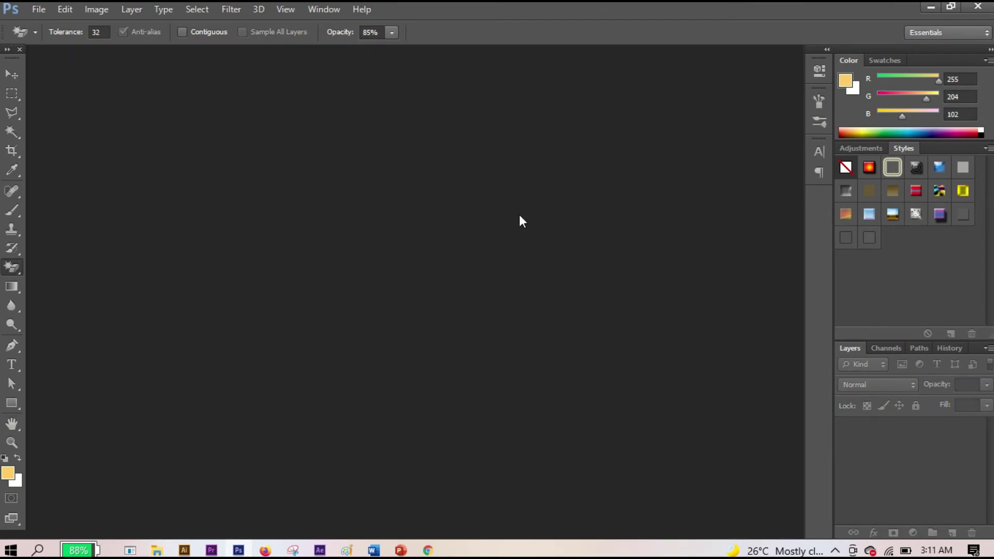
Step: Exit Photoshop, switch to Word, and create a blank document with six page breaks
click(981, 9)
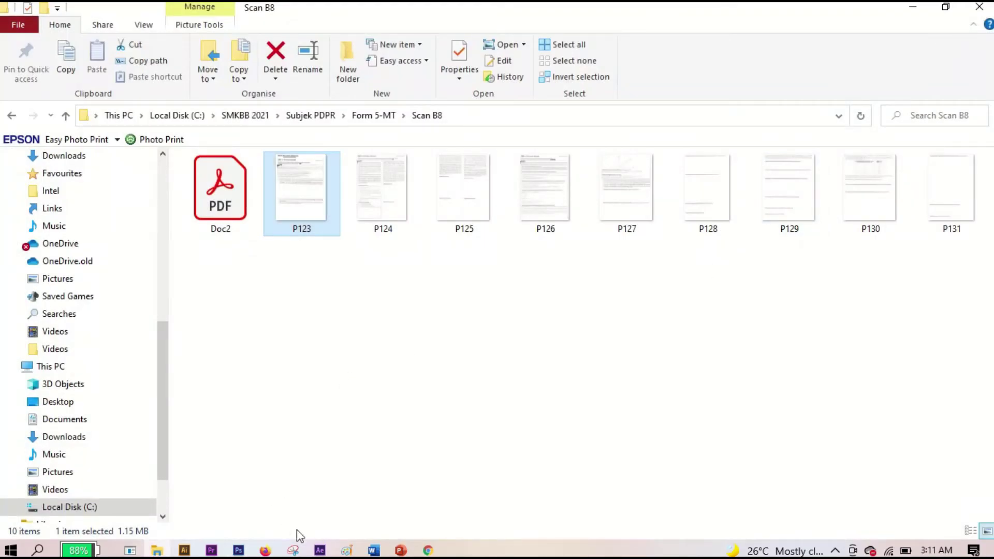
click(372, 551)
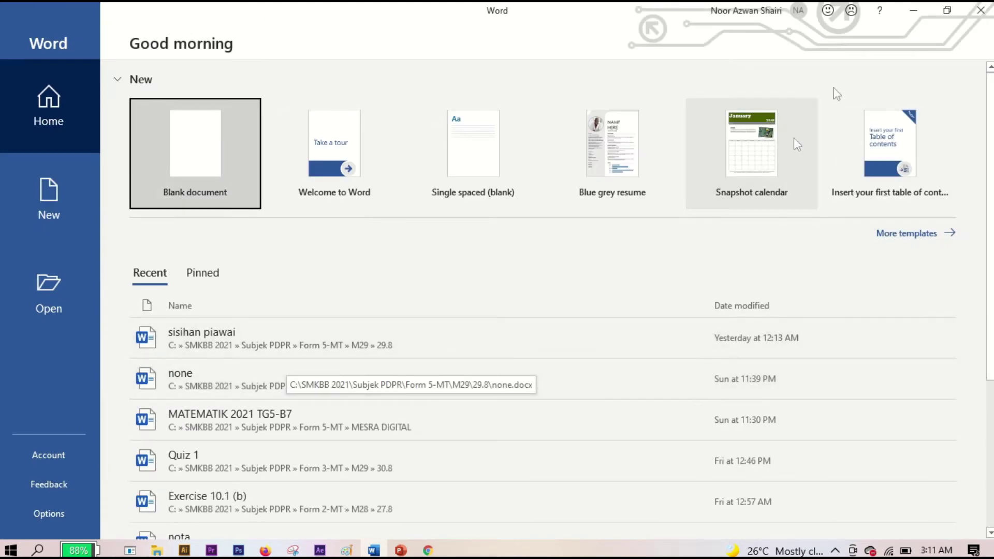
click(213, 154)
key(ctrl+Return)
key(ctrl+Return)
key(ctrl+Return)
key(ctrl+Return)
key(ctrl+Return)
key(ctrl+Return)
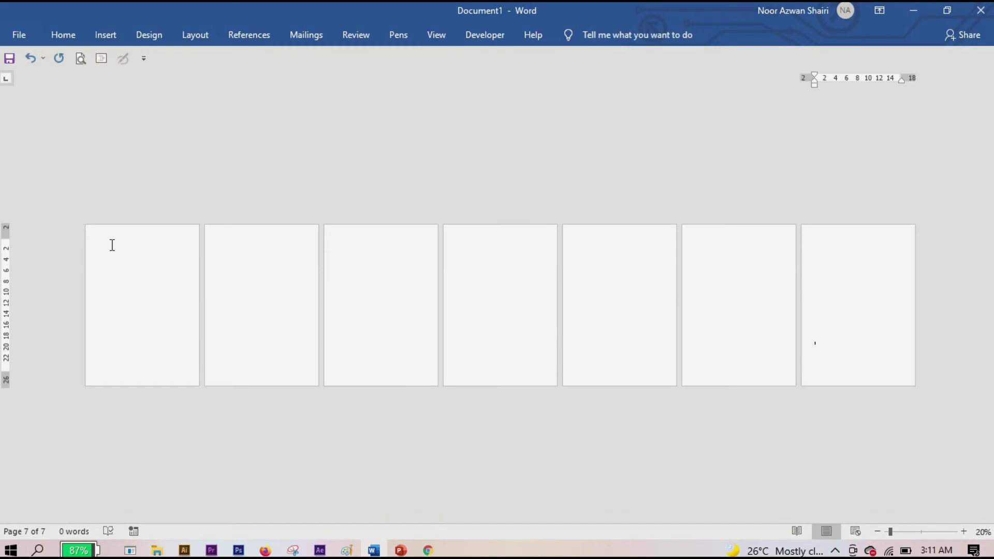
Step: Insert the pictures P123 to P130 from Subjek PDPR > Form 5-MT > Scan B8, starting at the document's first page
click(63, 34)
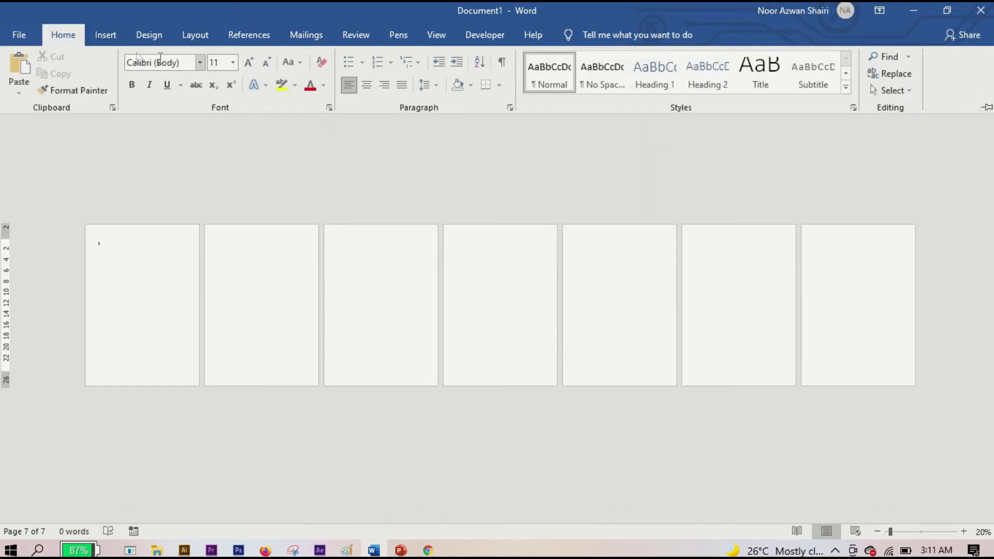
click(105, 34)
click(150, 72)
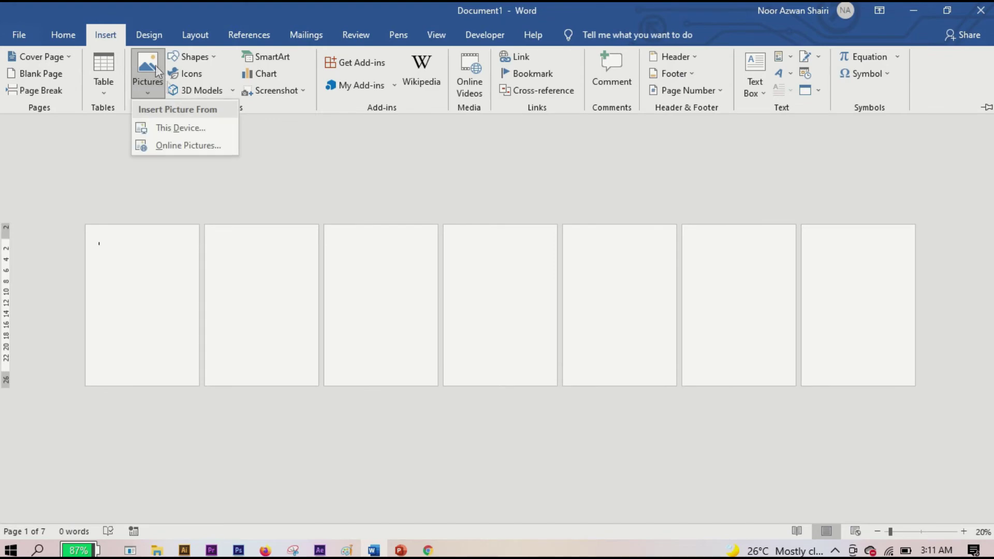
click(187, 129)
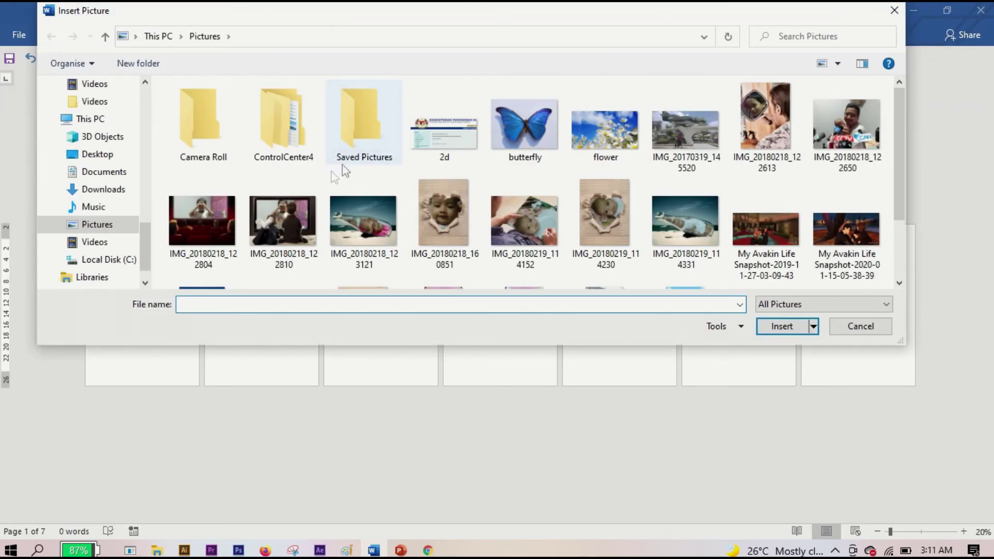
drag(144, 238, 144, 93)
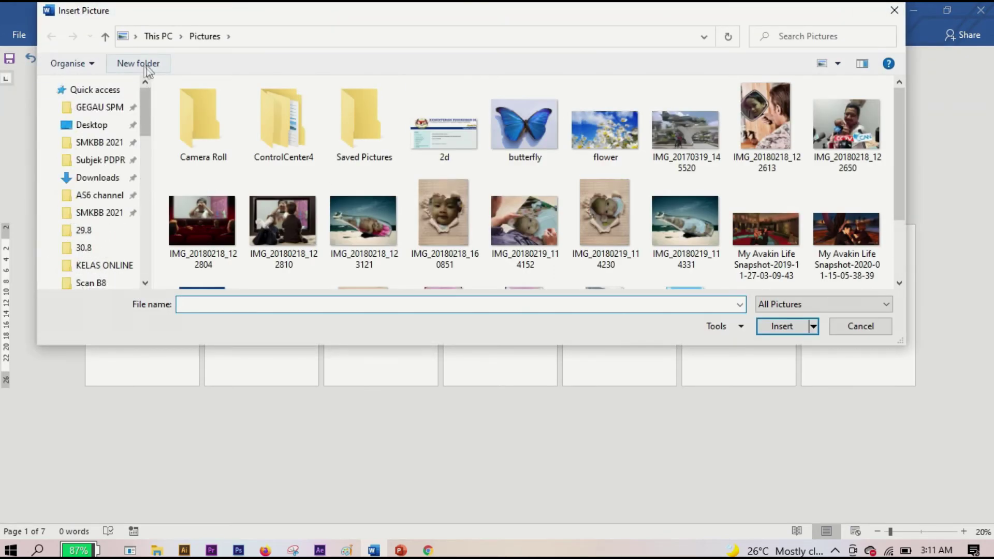
click(115, 167)
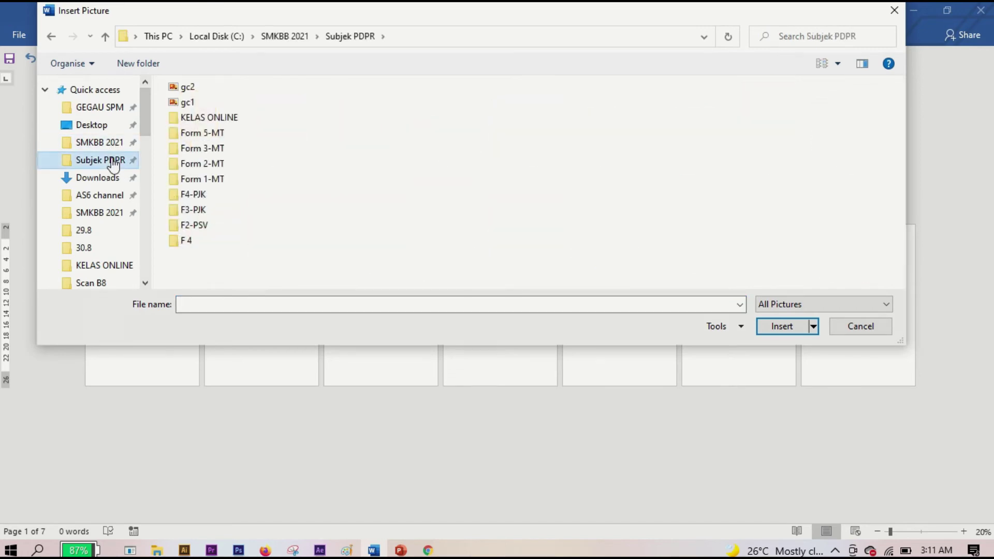
double_click(195, 135)
scroll(217, 223, down, 10)
double_click(200, 203)
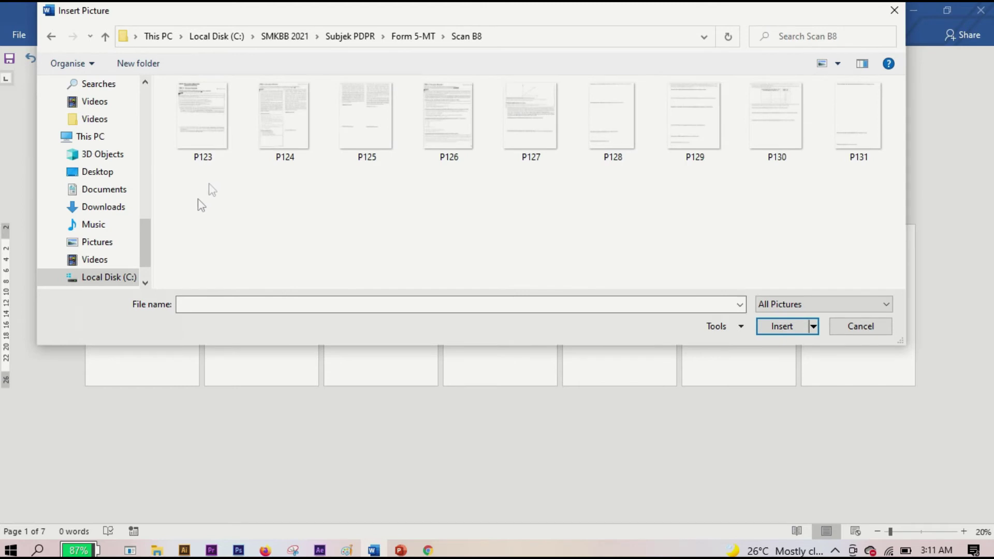
drag(805, 220, 171, 57)
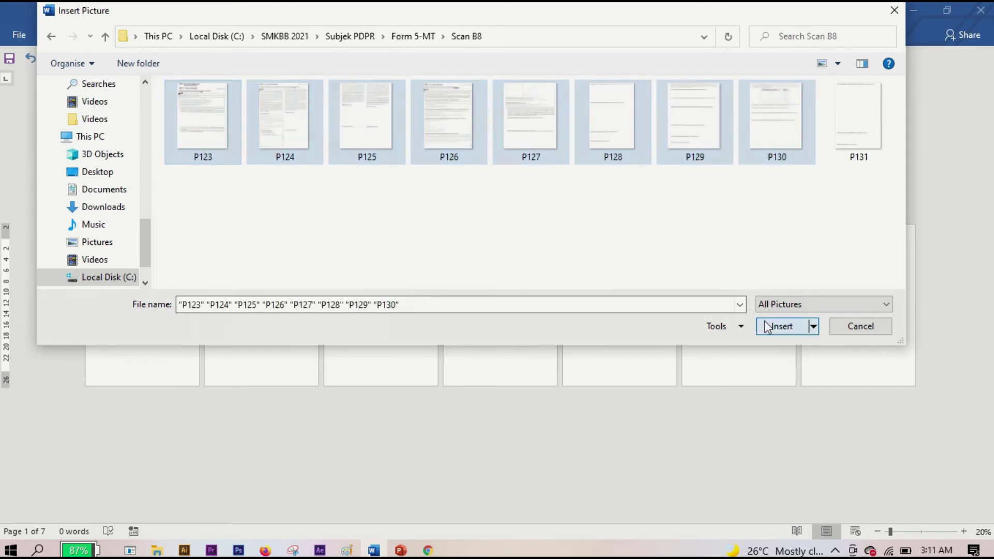
click(779, 326)
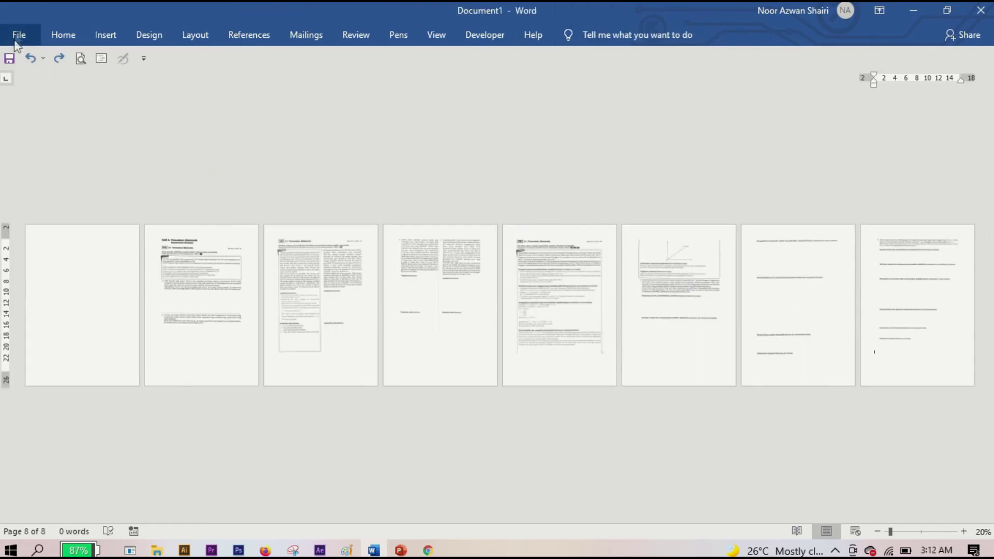
Step: Save the document as a PDF named "after" in the Form 5-MT > Scan B8 folder
click(18, 36)
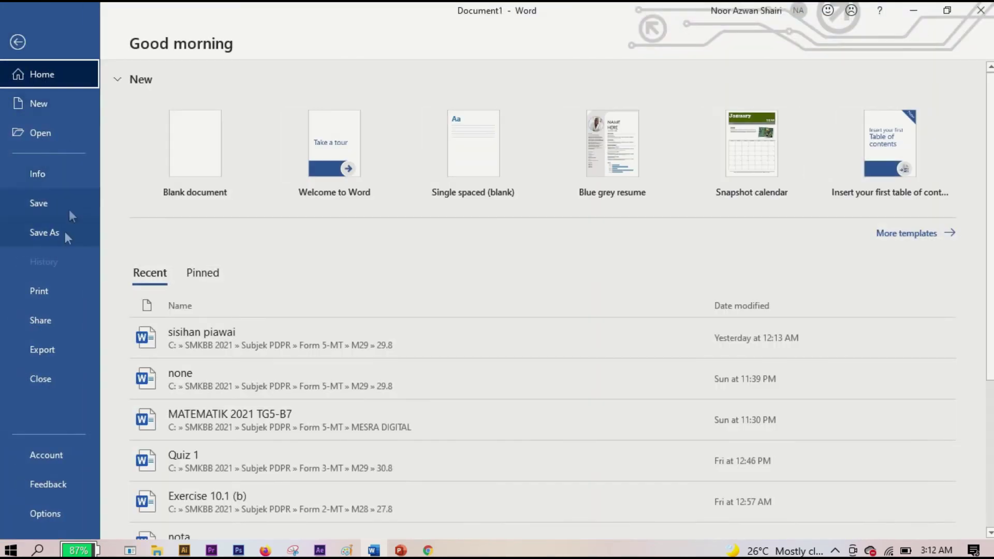
click(62, 233)
click(199, 285)
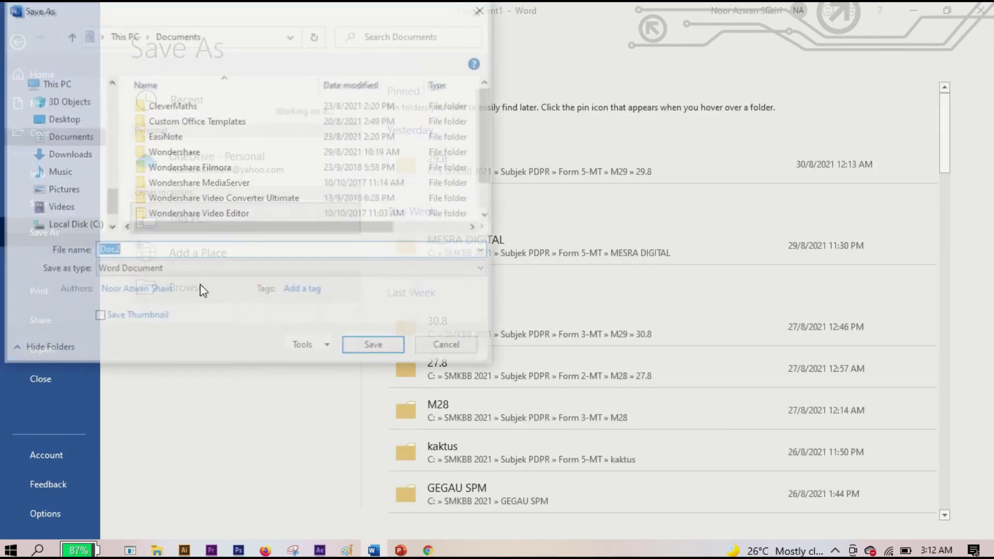
click(204, 268)
click(119, 340)
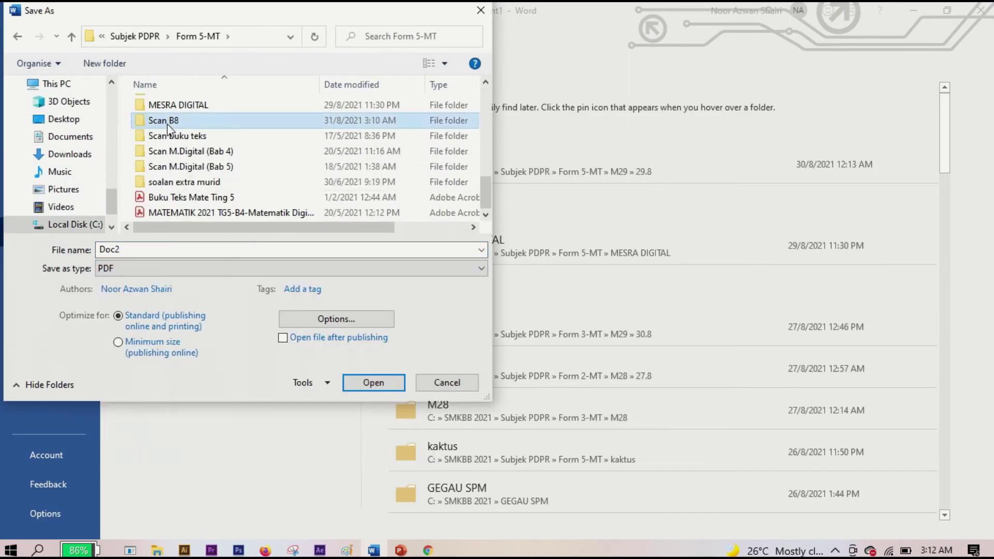
double_click(135, 248)
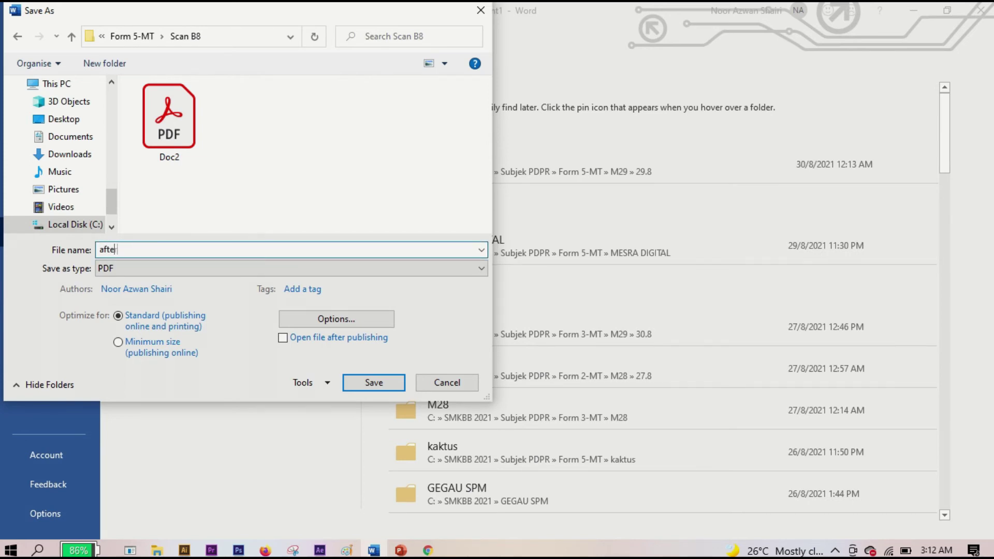
text(after)
click(375, 385)
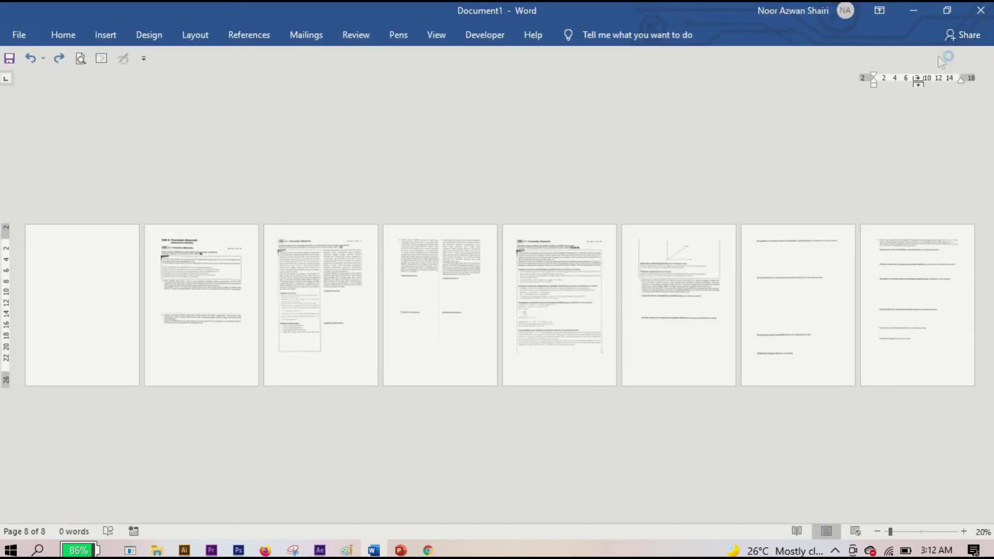
Step: Close the Word document without saving changes, and open after.pdf from the Scan B8 folder in Acrobat Reader
click(978, 16)
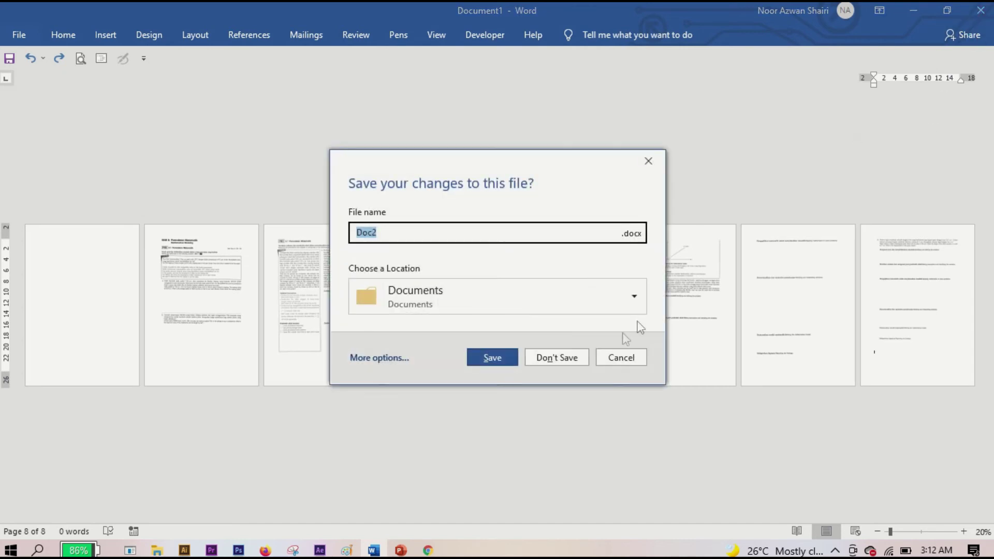
click(576, 358)
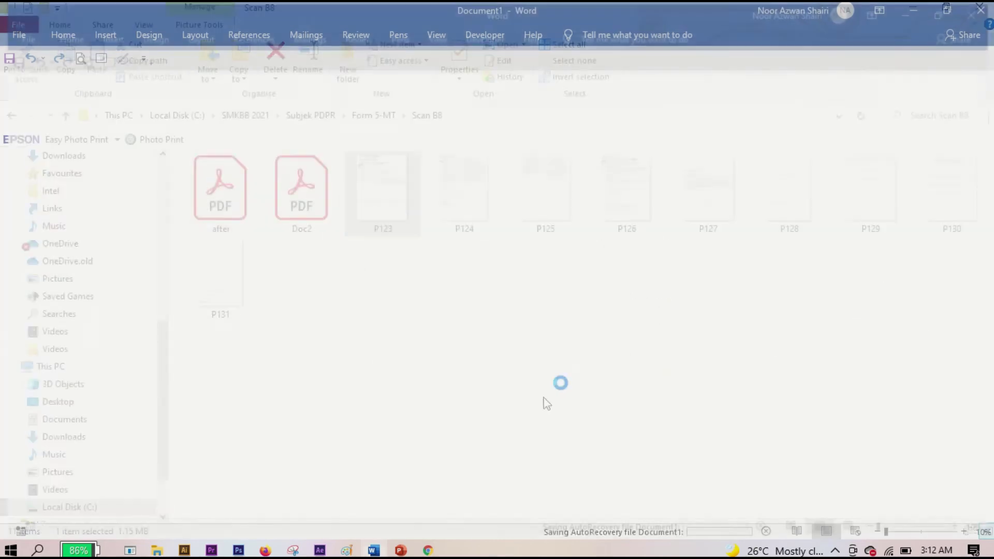
click(310, 207)
click(225, 198)
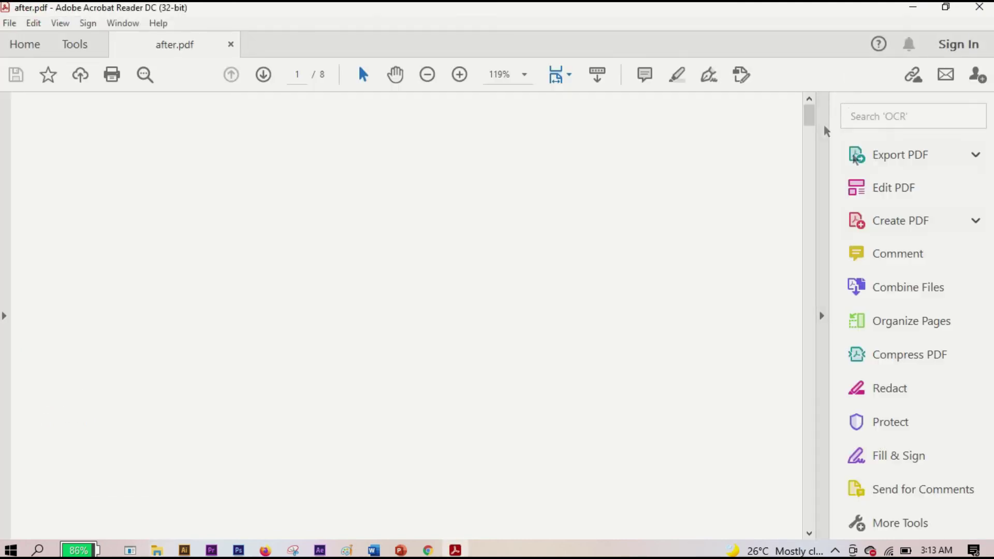
Step: Collapse the tools pane and examine the cleaned worksheet pages of after.pdf through to the last page
click(822, 316)
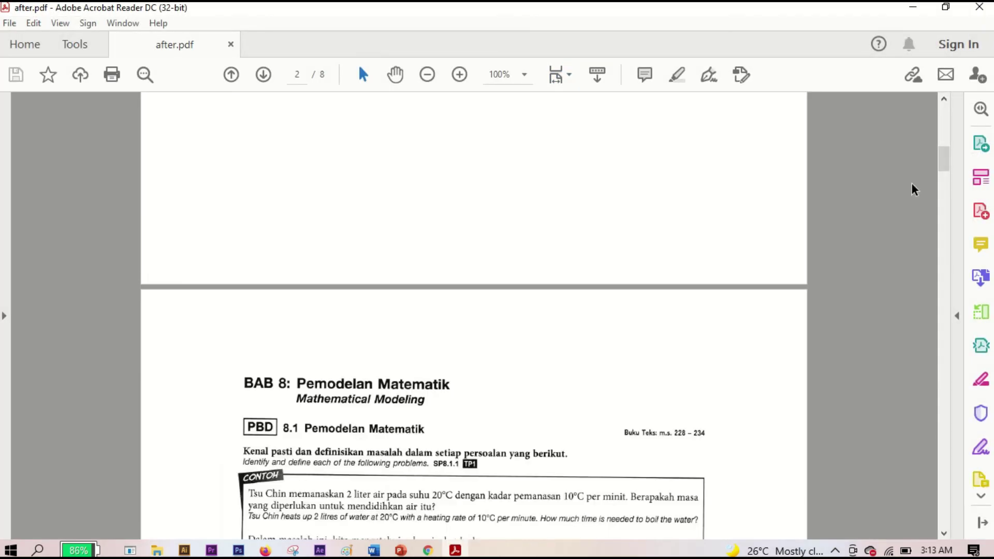
scroll(915, 190, down, 5)
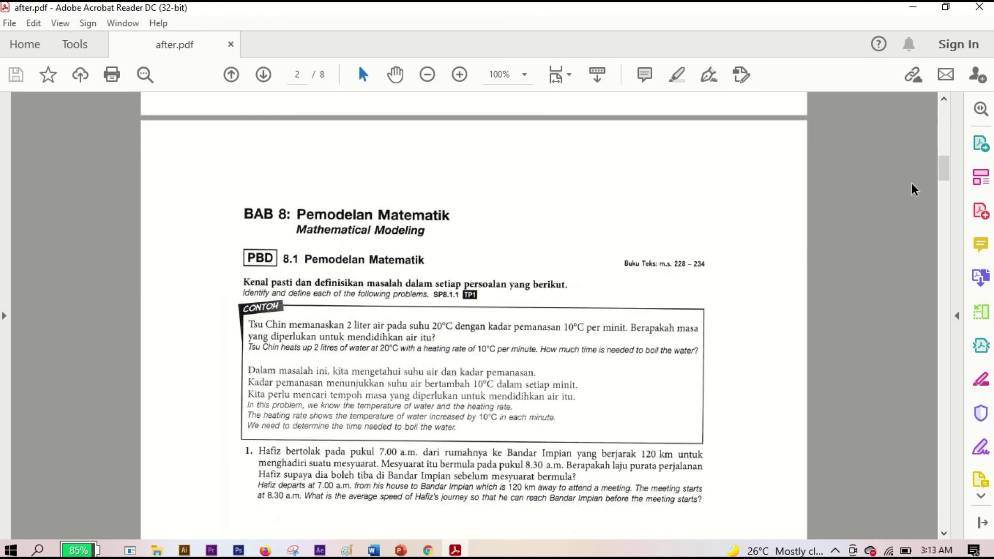
scroll(914, 190, down, 2)
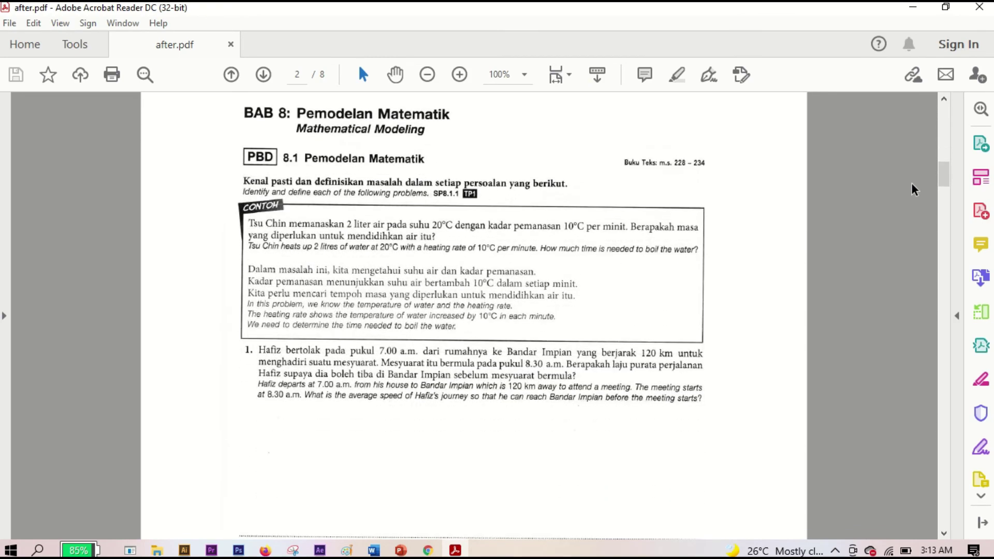
scroll(915, 189, down, 12)
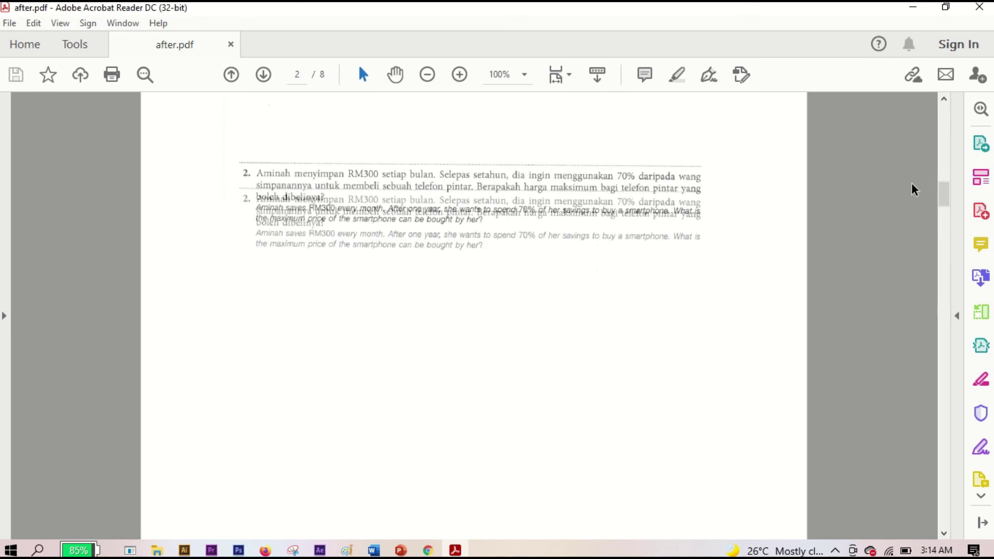
scroll(914, 190, down, 7)
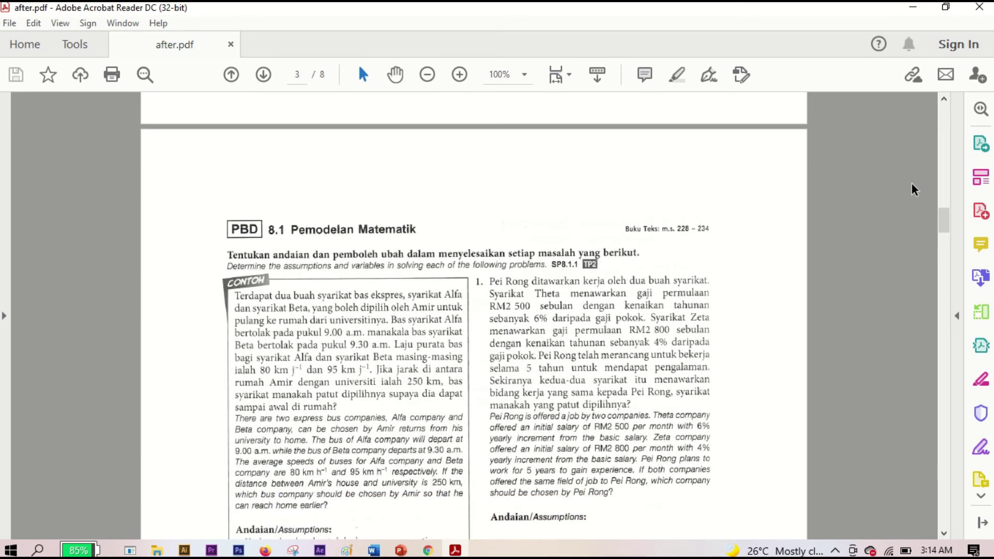
scroll(915, 189, down, 2)
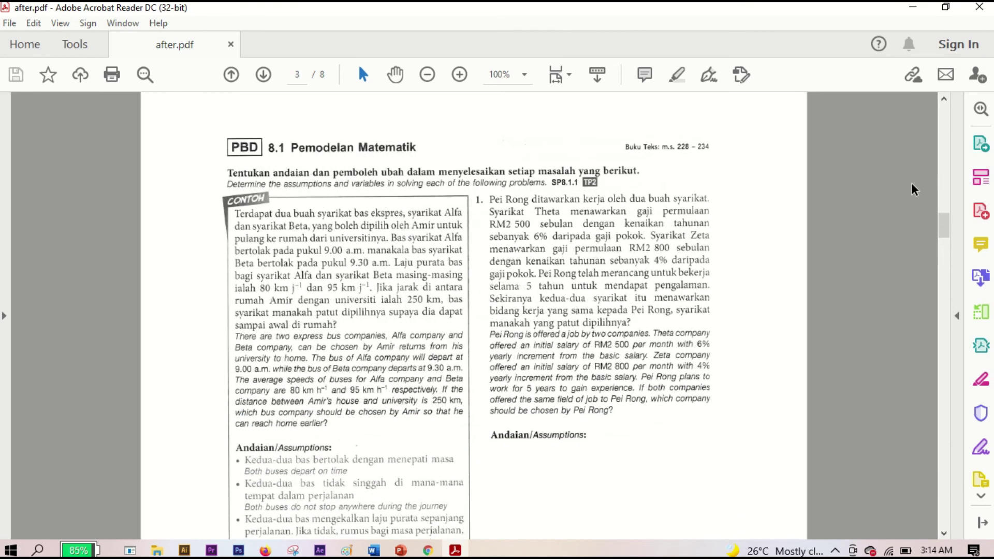
scroll(914, 190, down, 10)
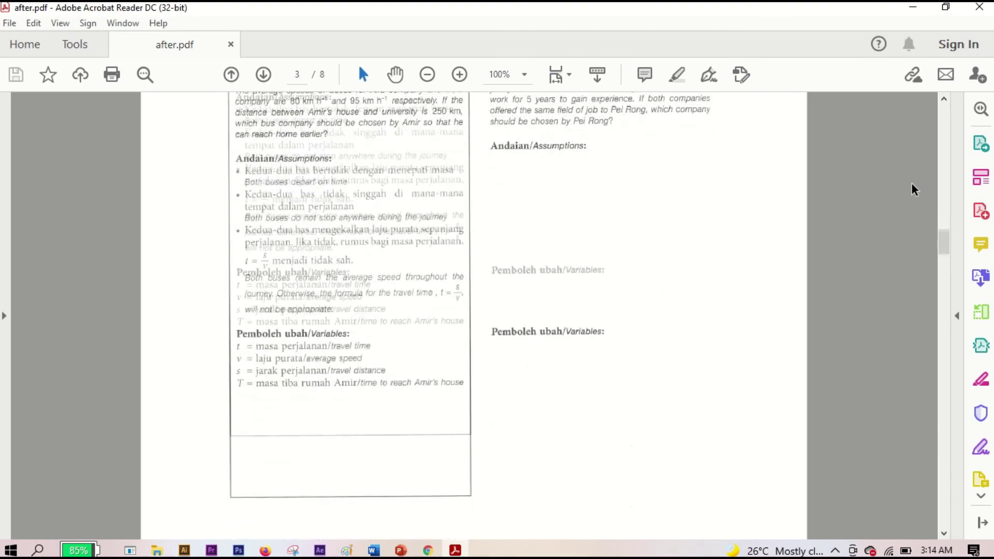
scroll(914, 190, down, 12)
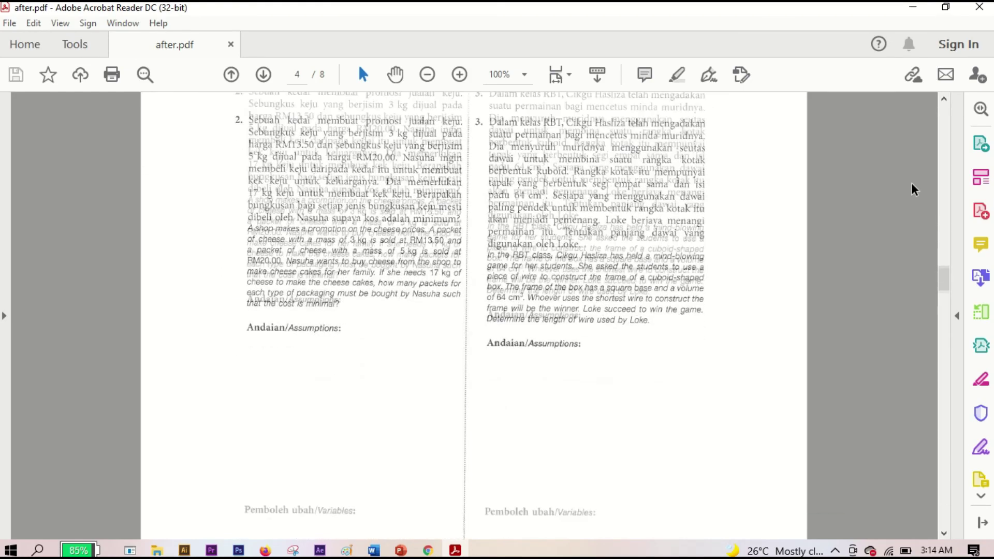
scroll(915, 190, down, 15)
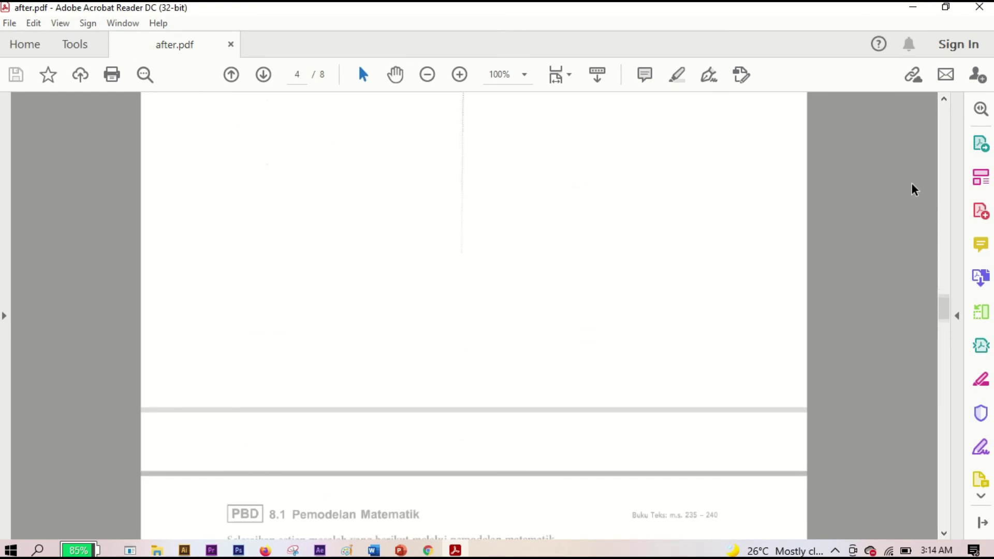
scroll(914, 189, down, 1)
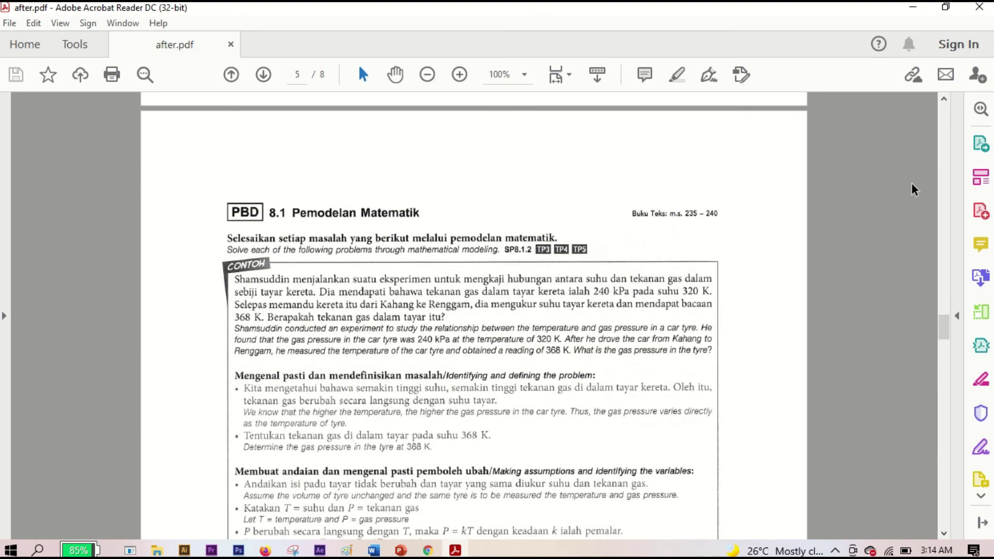
scroll(914, 189, down, 10)
scroll(914, 189, down, 20)
scroll(914, 190, down, 7)
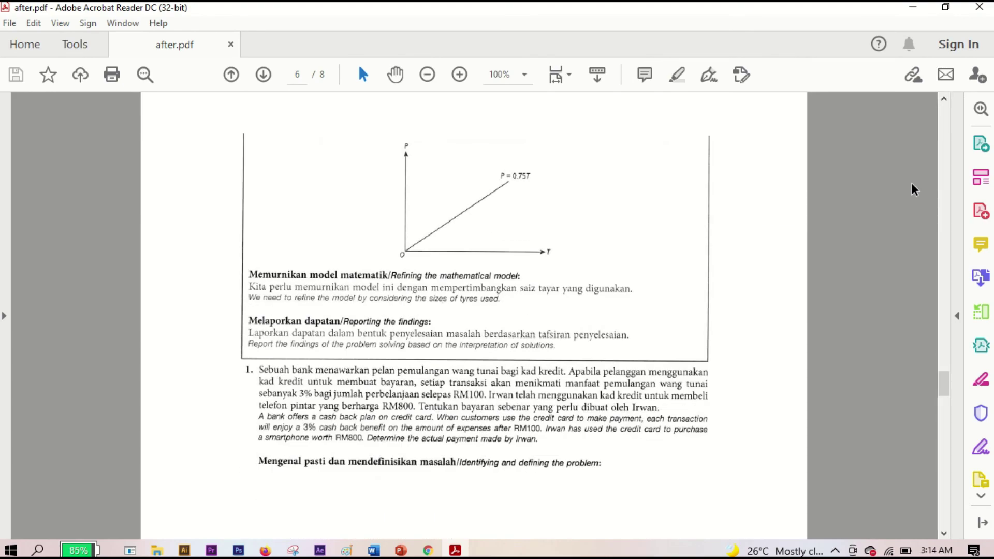
scroll(914, 190, down, 8)
scroll(915, 189, down, 20)
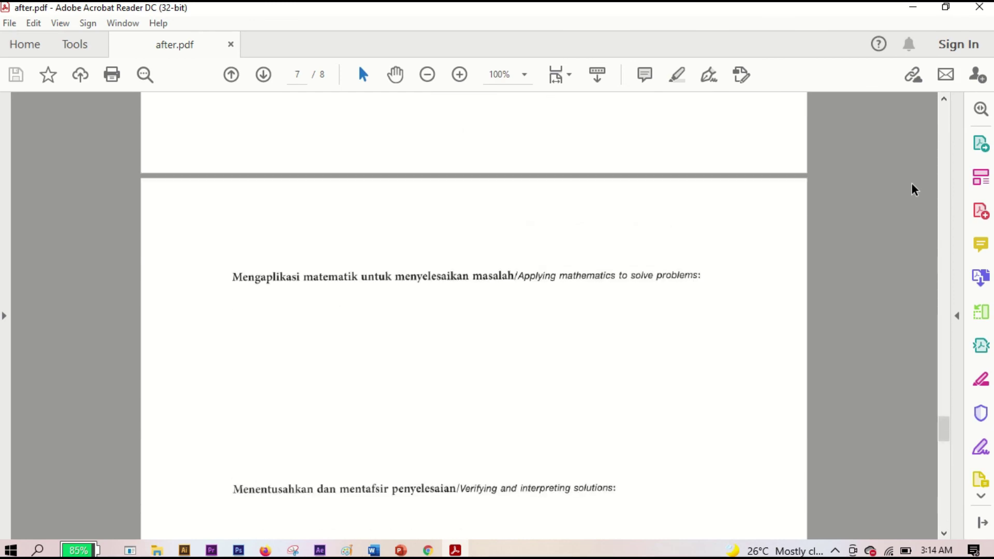
scroll(914, 189, down, 15)
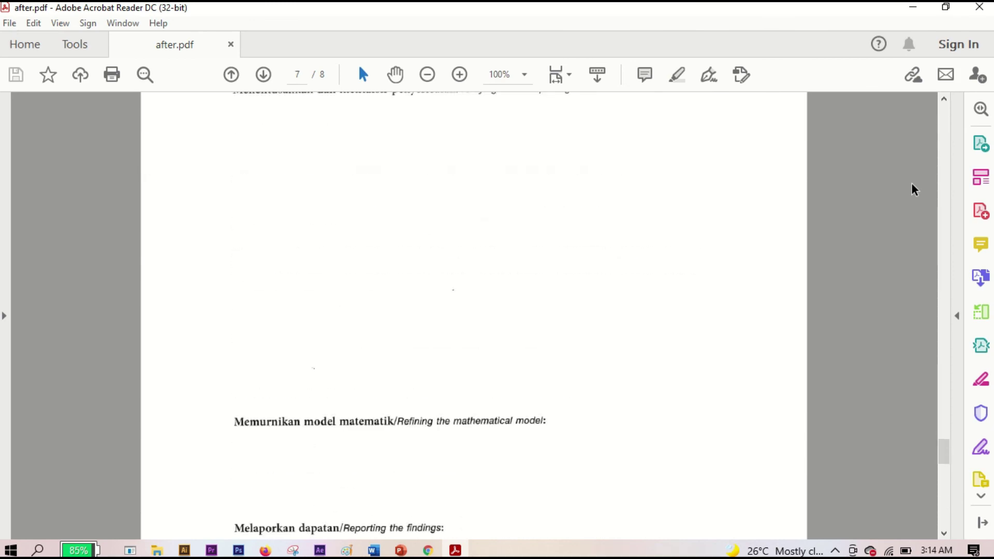
scroll(914, 189, down, 16)
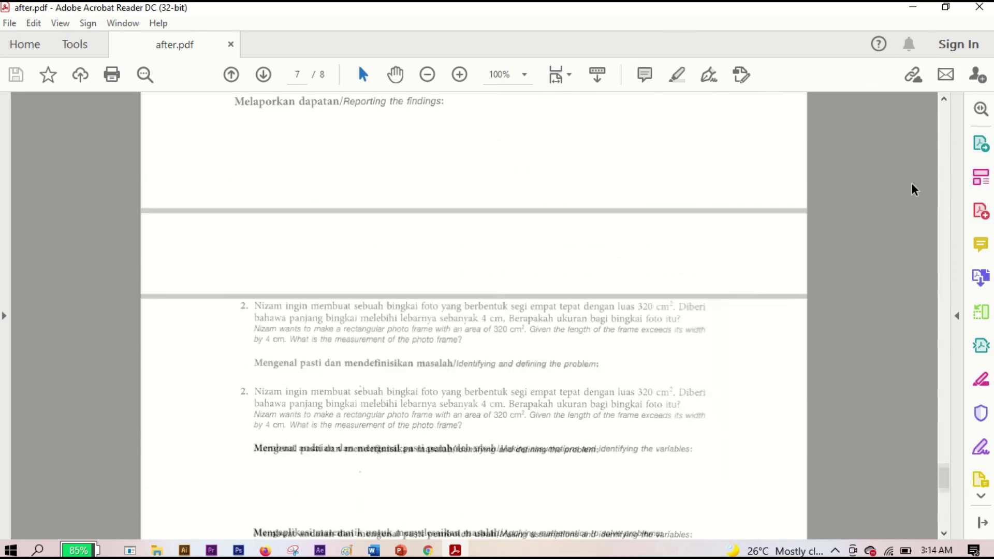
scroll(914, 189, down, 11)
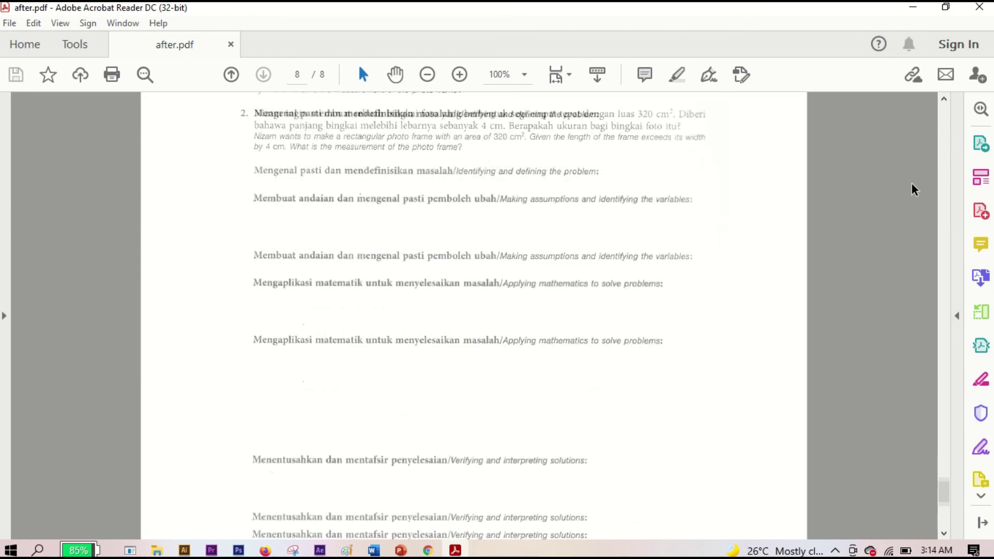
scroll(914, 189, down, 8)
scroll(914, 190, down, 8)
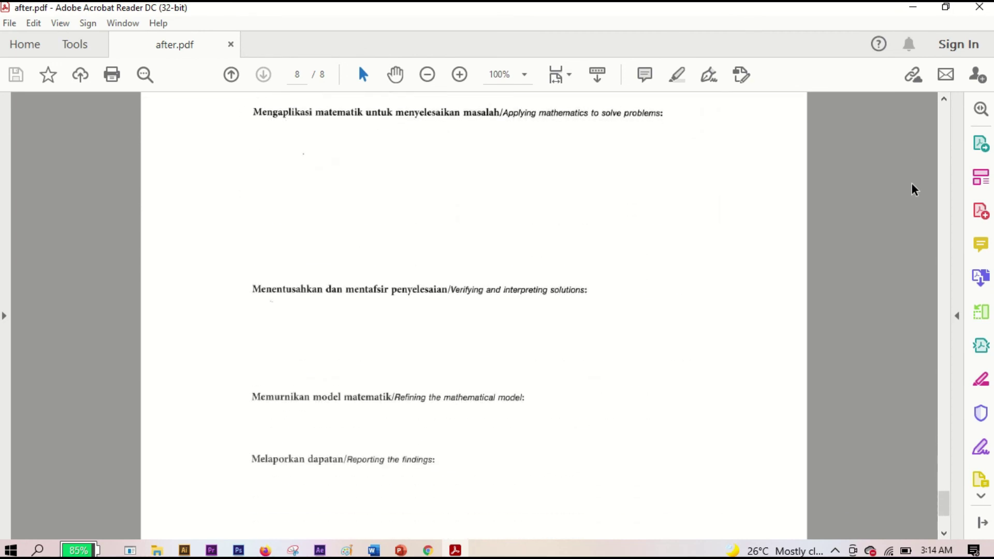